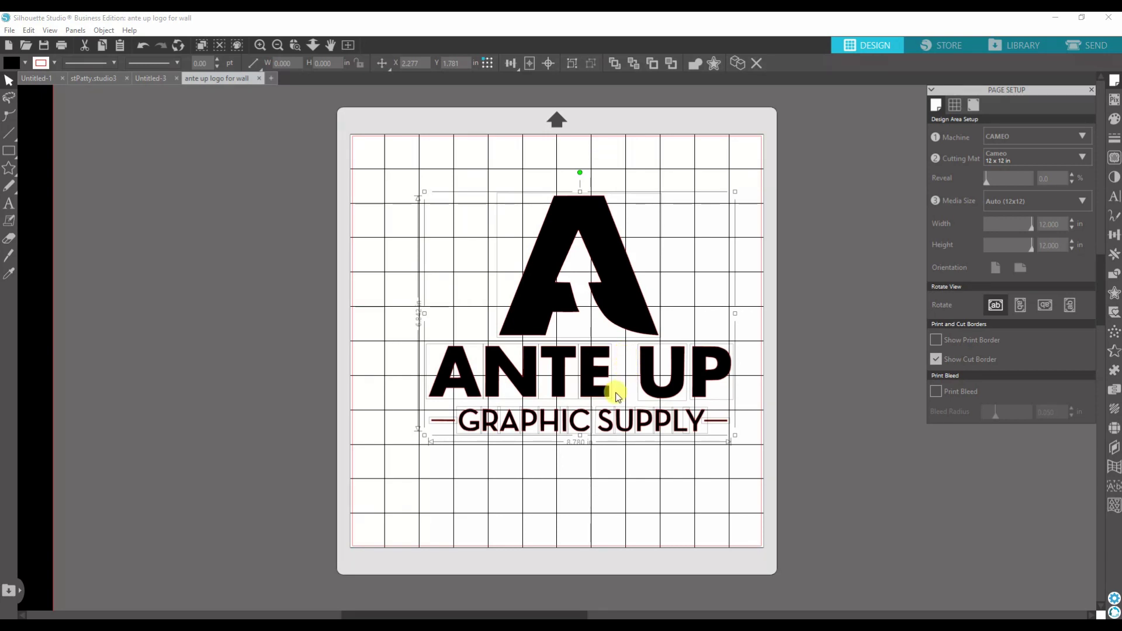
# Drag the black rectangle flush against the bottom edge of the blue square
pyautogui.scroll(2, 615, 393)
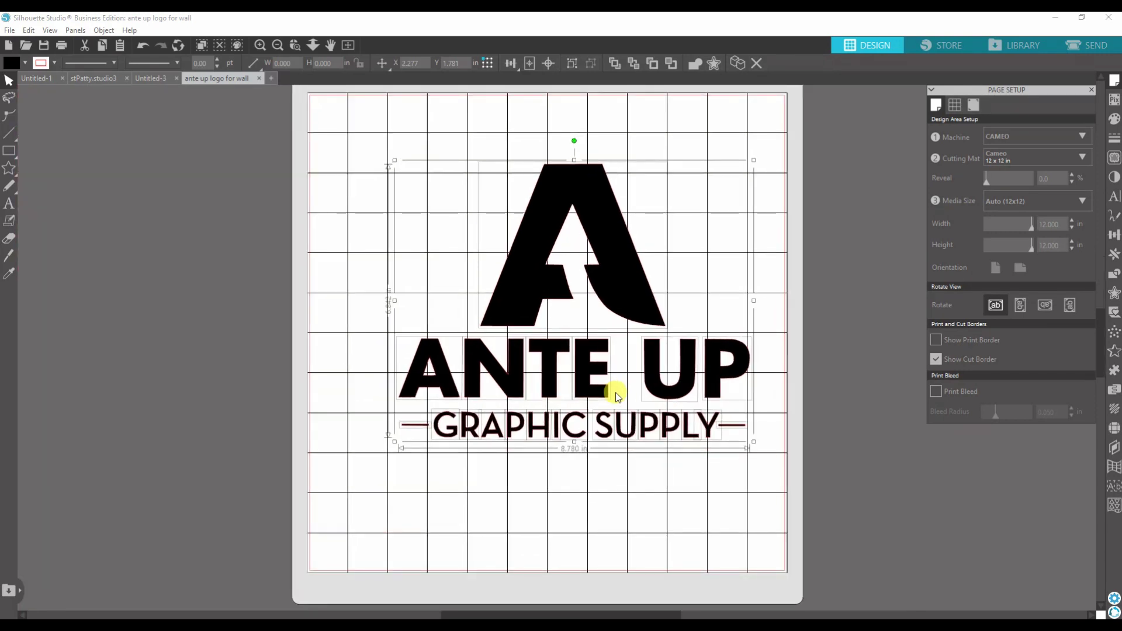
pyautogui.scroll(-8, 615, 391)
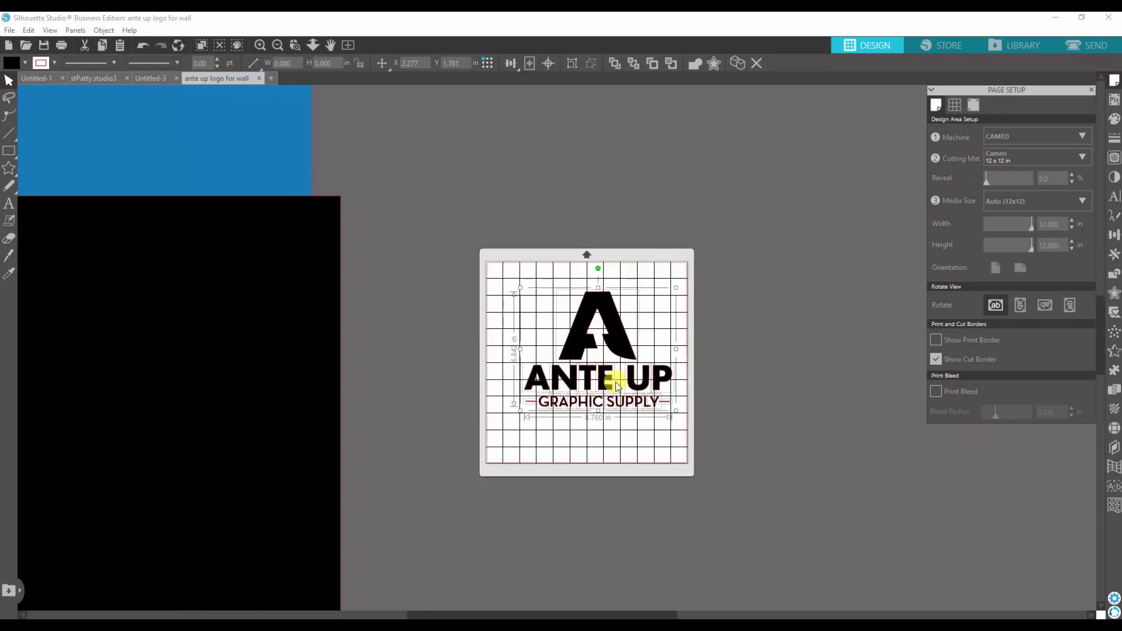
pyautogui.scroll(-8, 616, 385)
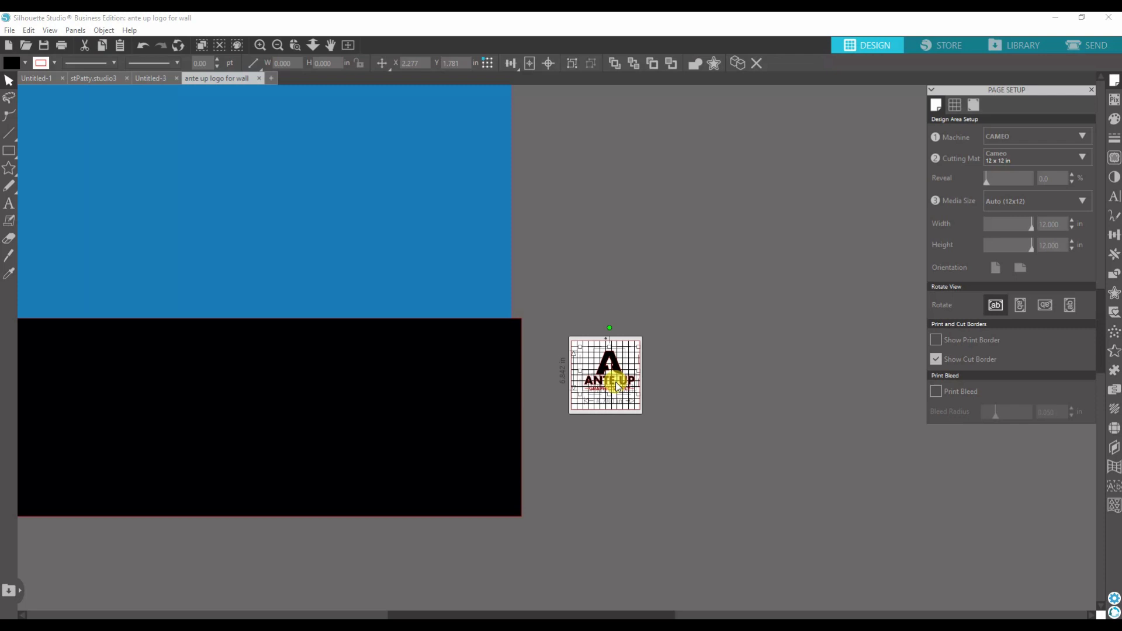
pyautogui.scroll(-2, 616, 381)
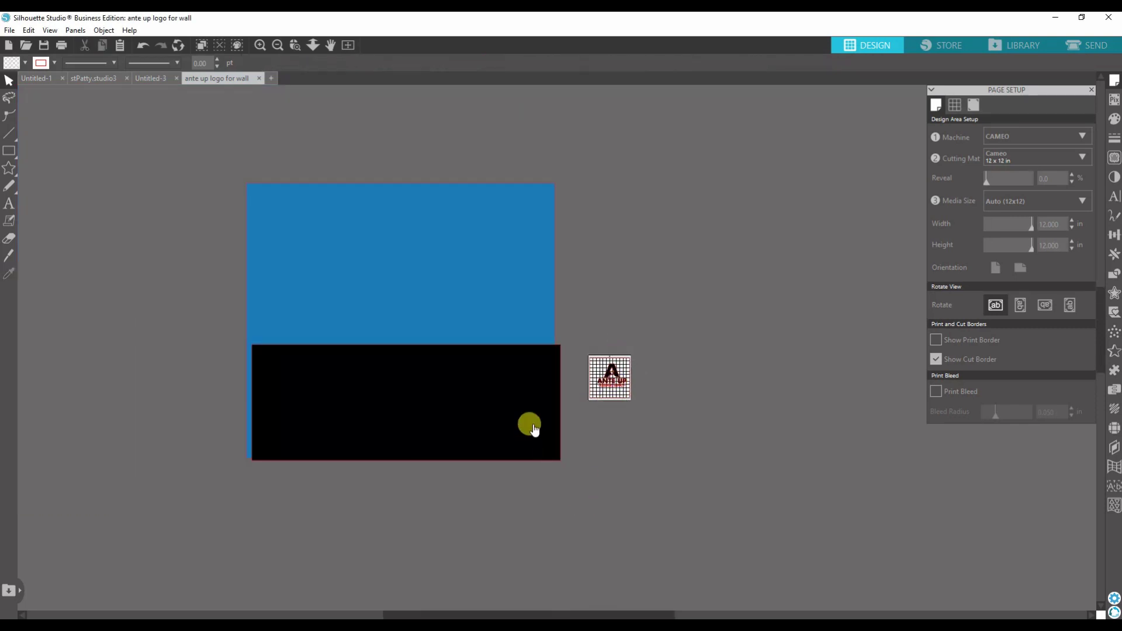
pyautogui.moveTo(528, 426); pyautogui.dragTo(72, 388)
pyautogui.click(329, 353)
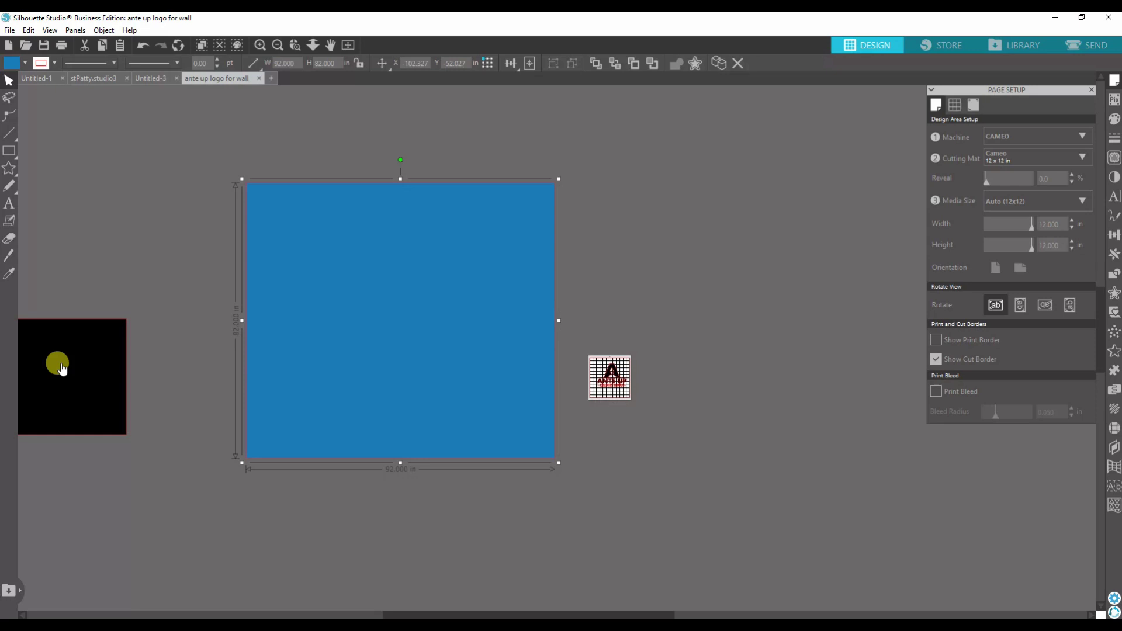
pyautogui.moveTo(56, 364); pyautogui.dragTo(450, 366)
pyautogui.click(578, 355)
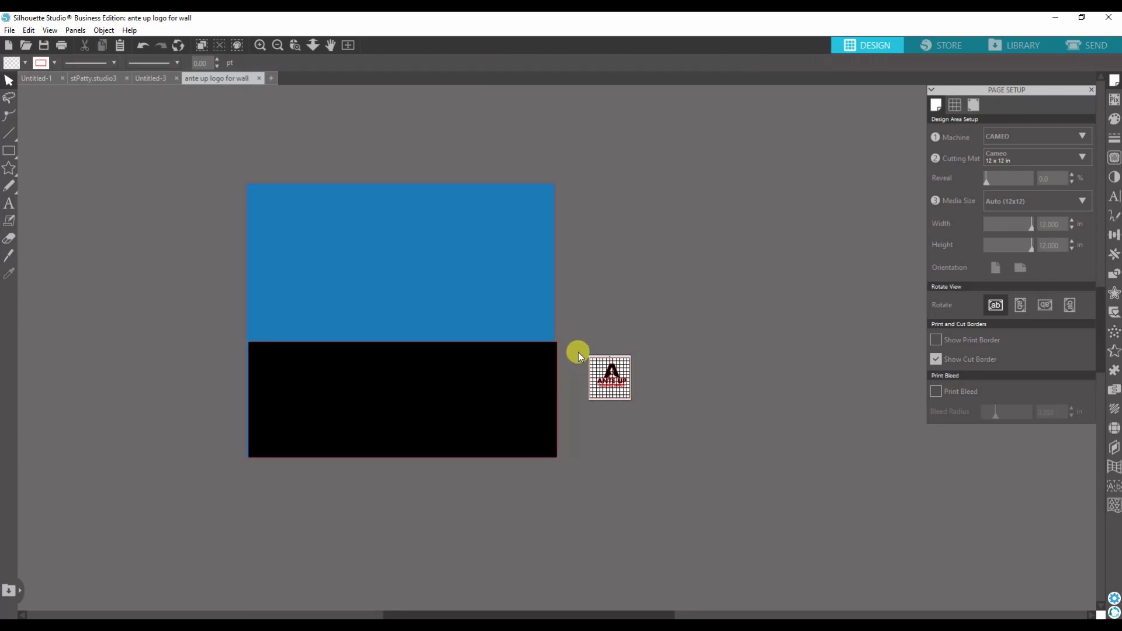
# Resize the logo to 47.064 in wide, then move the blue square and black rectangle to the left
pyautogui.moveTo(650, 405); pyautogui.dragTo(465, 289)
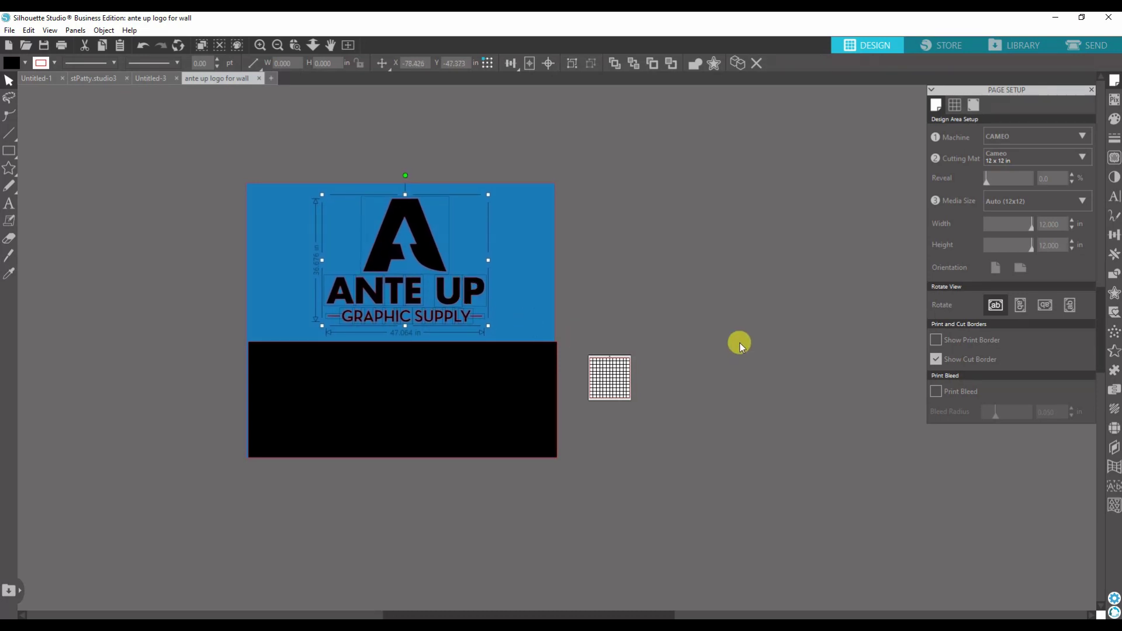
pyautogui.click(159, 345)
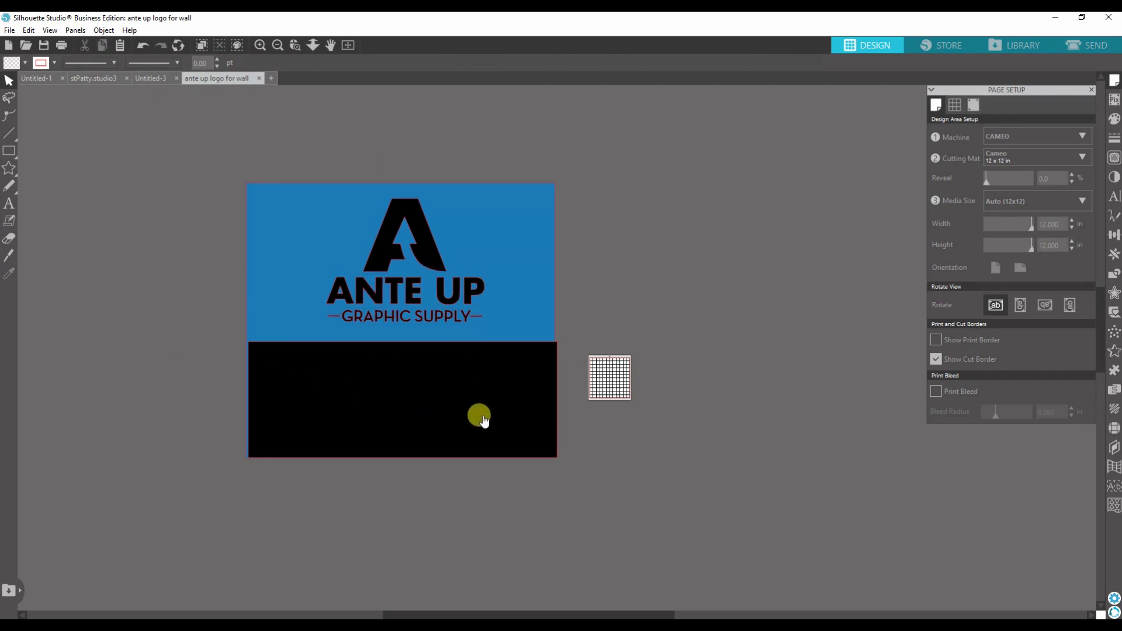
pyautogui.moveTo(479, 419); pyautogui.dragTo(3, 476)
pyautogui.moveTo(103, 433); pyautogui.dragTo(130, 374)
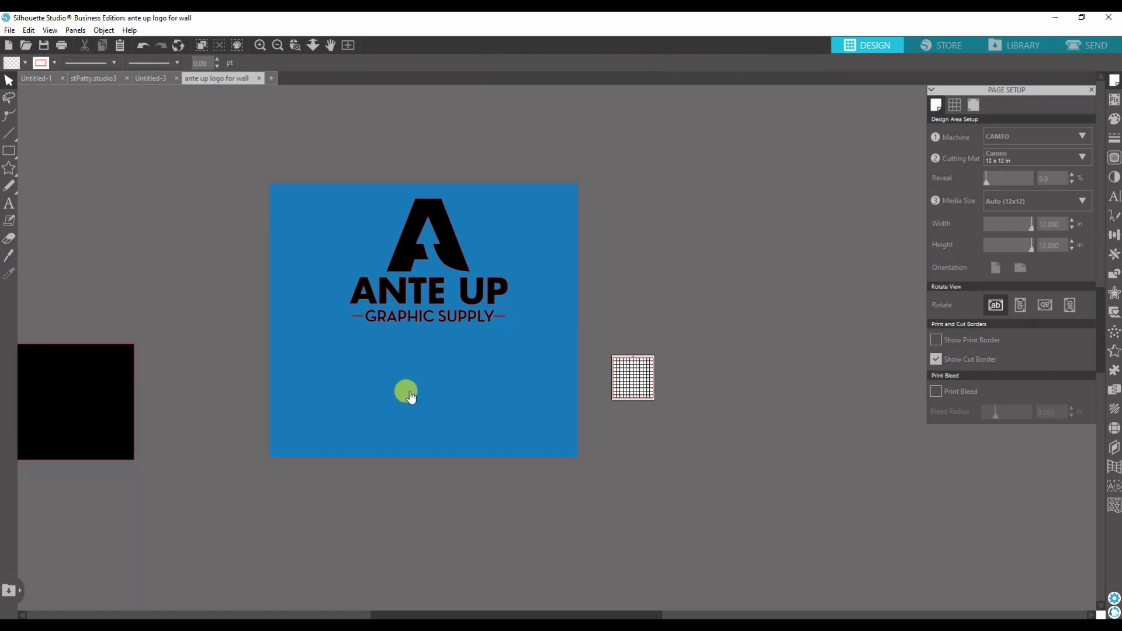
pyautogui.moveTo(526, 393); pyautogui.dragTo(63, 441)
pyautogui.moveTo(214, 174); pyautogui.dragTo(571, 391)
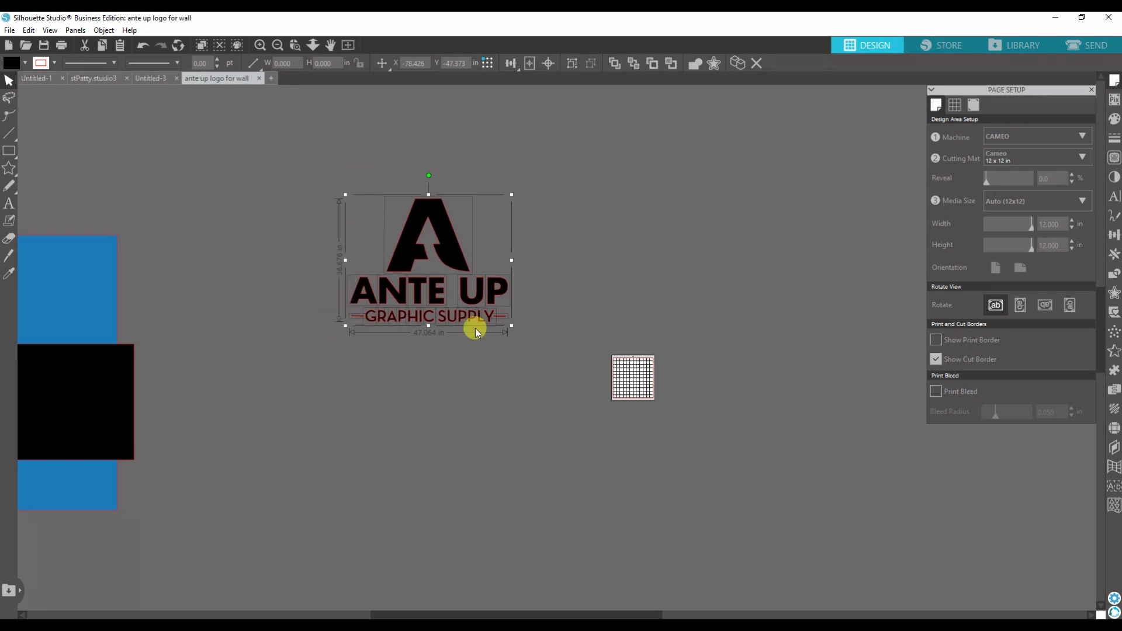
# Group the GRAPHIC SUPPLY line with its rules and move it down
pyautogui.click(566, 329)
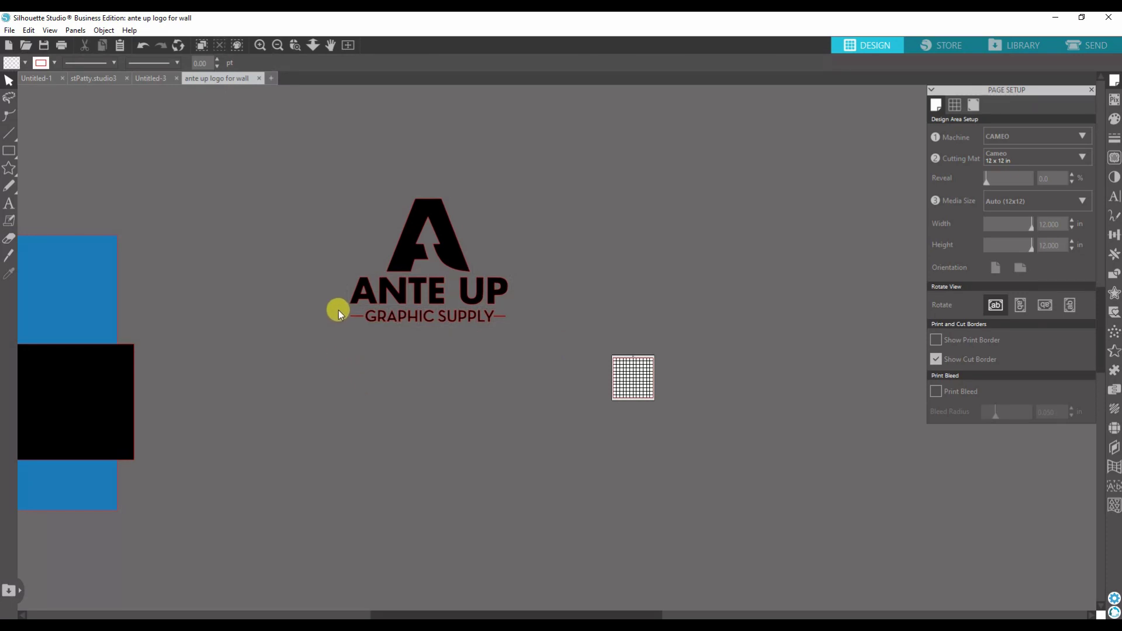
pyautogui.moveTo(338, 310); pyautogui.dragTo(544, 358)
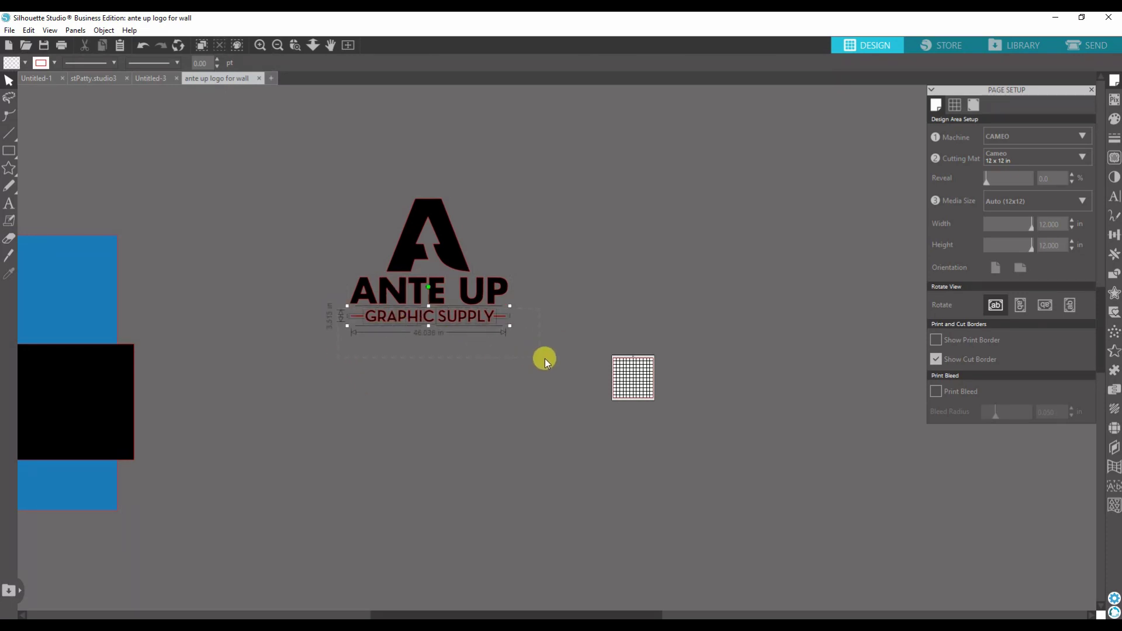
pyautogui.rightClick(482, 320)
pyautogui.click(515, 473)
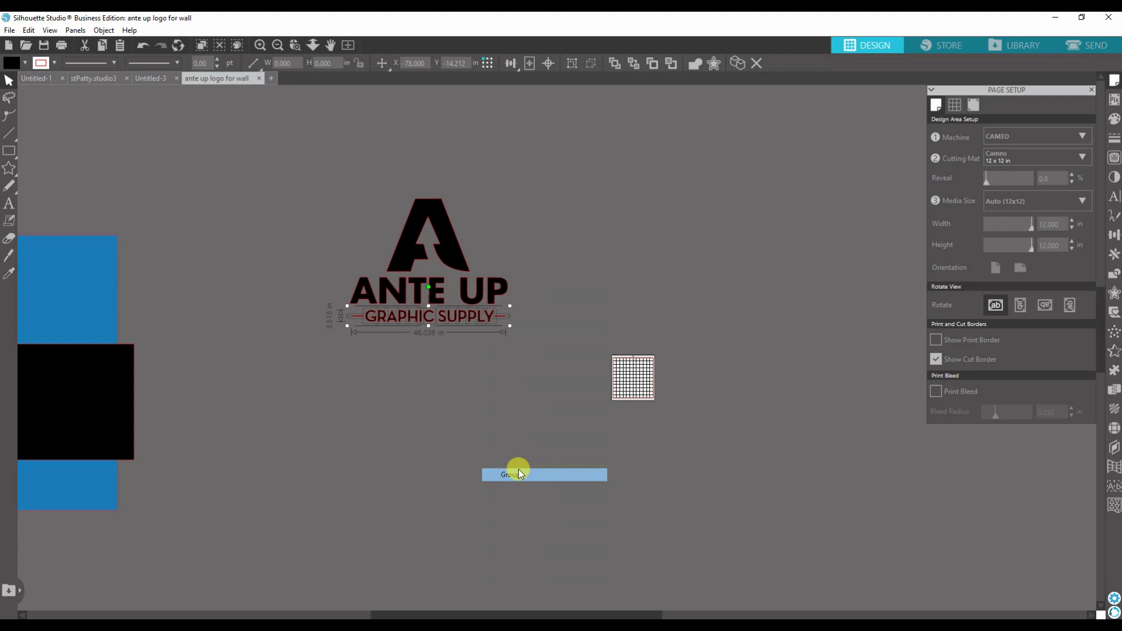
pyautogui.moveTo(443, 314); pyautogui.dragTo(606, 452)
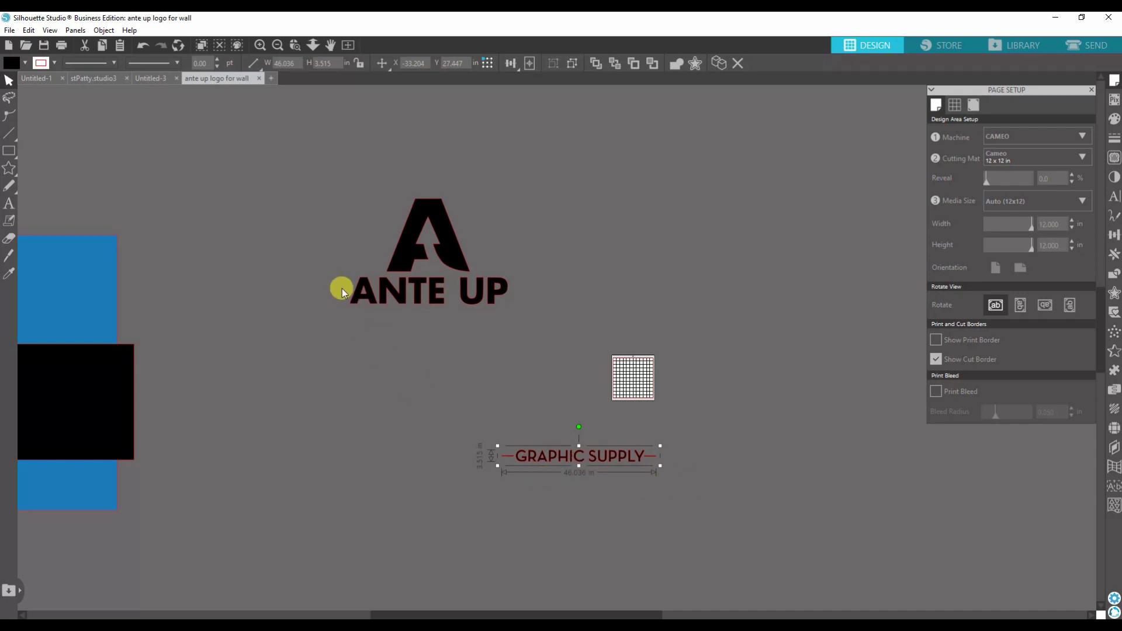
# Group the ANTE UP letters and move them down-left, apart from the A
pyautogui.moveTo(330, 278); pyautogui.dragTo(521, 323)
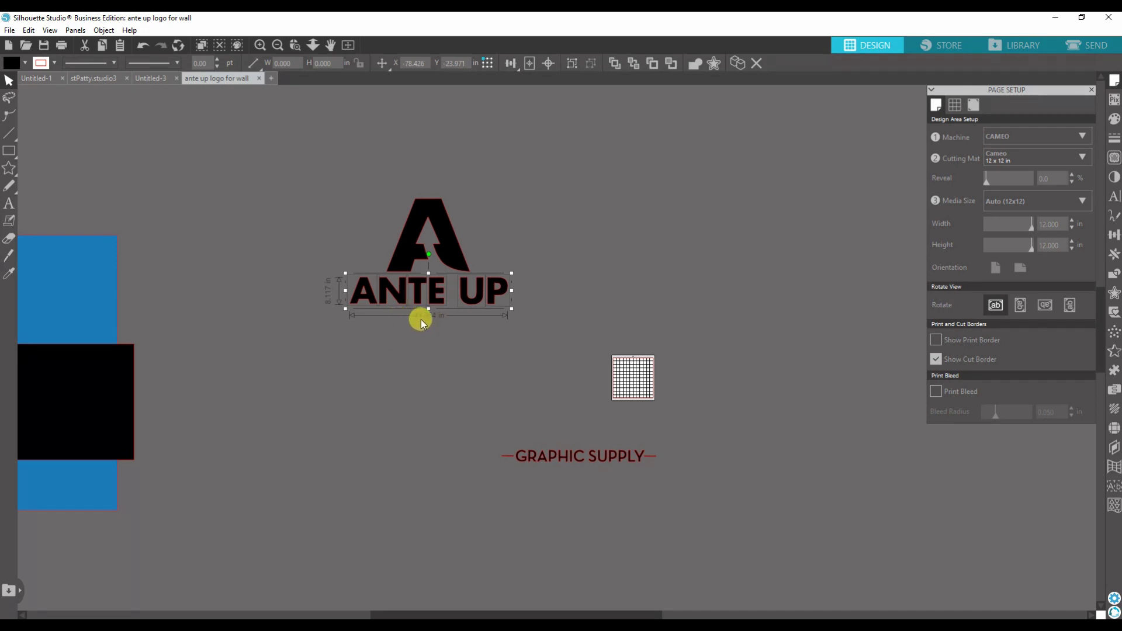
pyautogui.rightClick(436, 283)
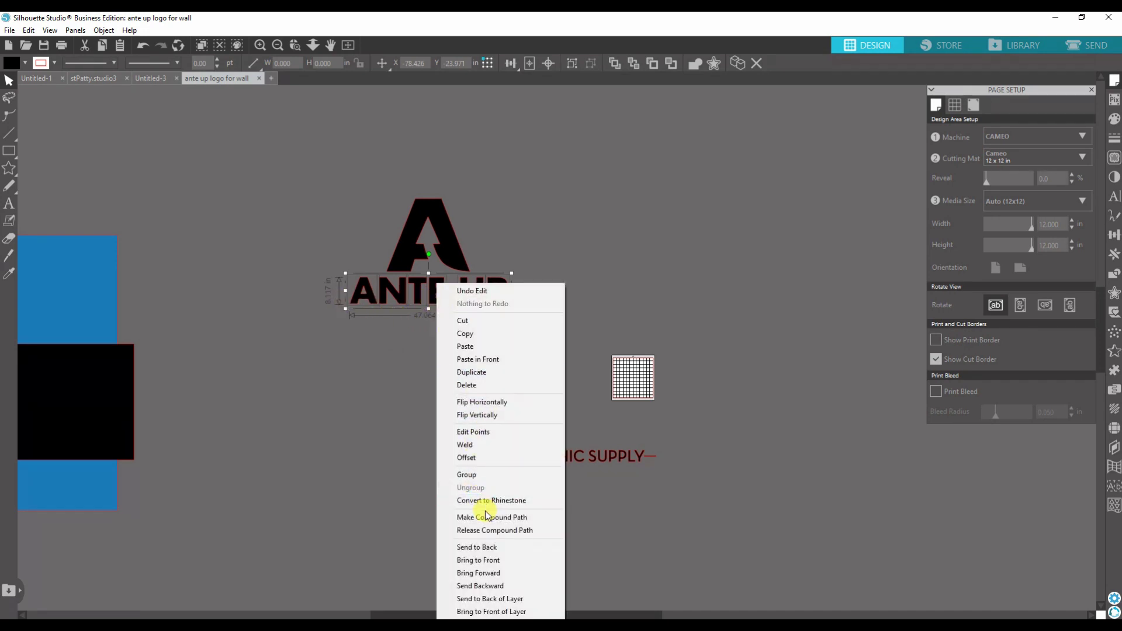
pyautogui.click(479, 475)
pyautogui.moveTo(489, 293); pyautogui.dragTo(440, 388)
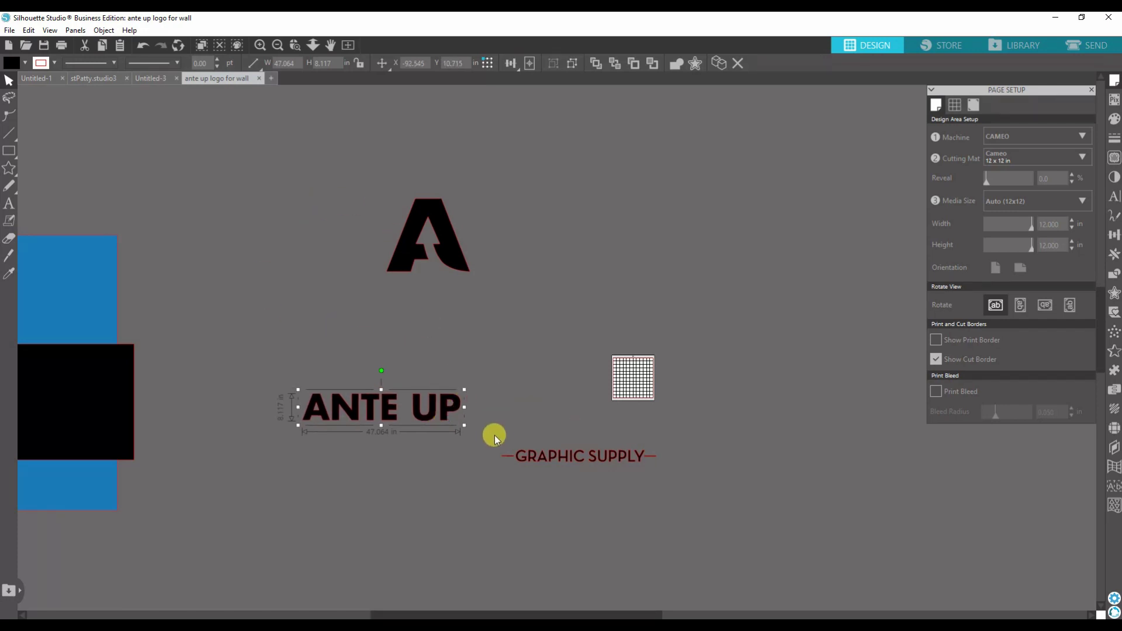
# Move the A shape to the right side of the mat
pyautogui.moveTo(495, 435); pyautogui.dragTo(651, 482)
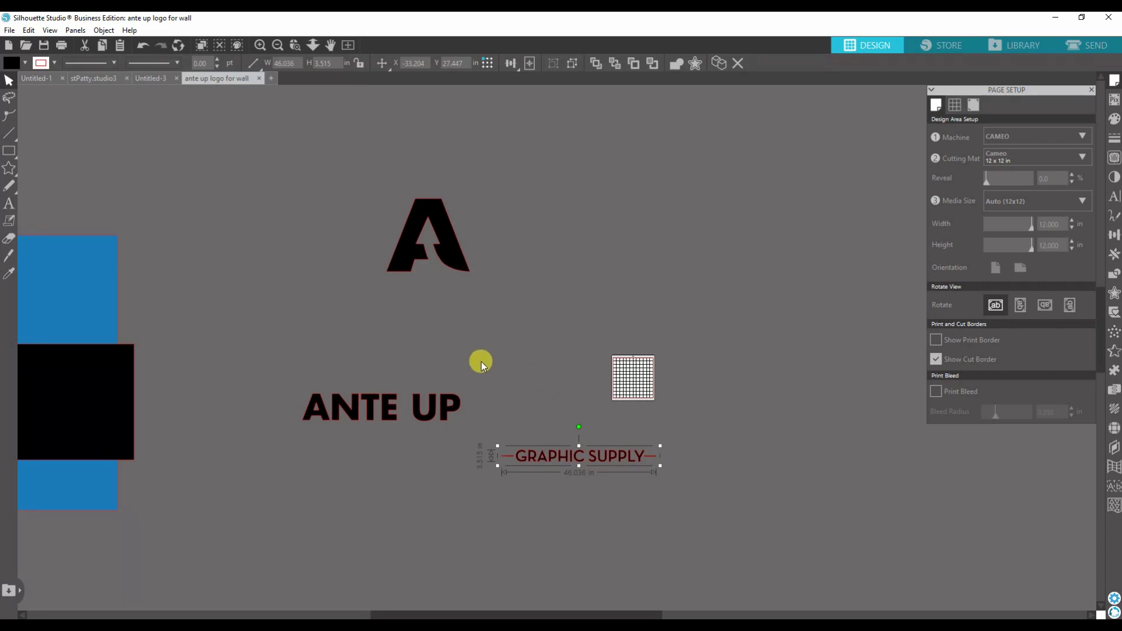
pyautogui.moveTo(456, 244); pyautogui.dragTo(731, 380)
pyautogui.click(682, 411)
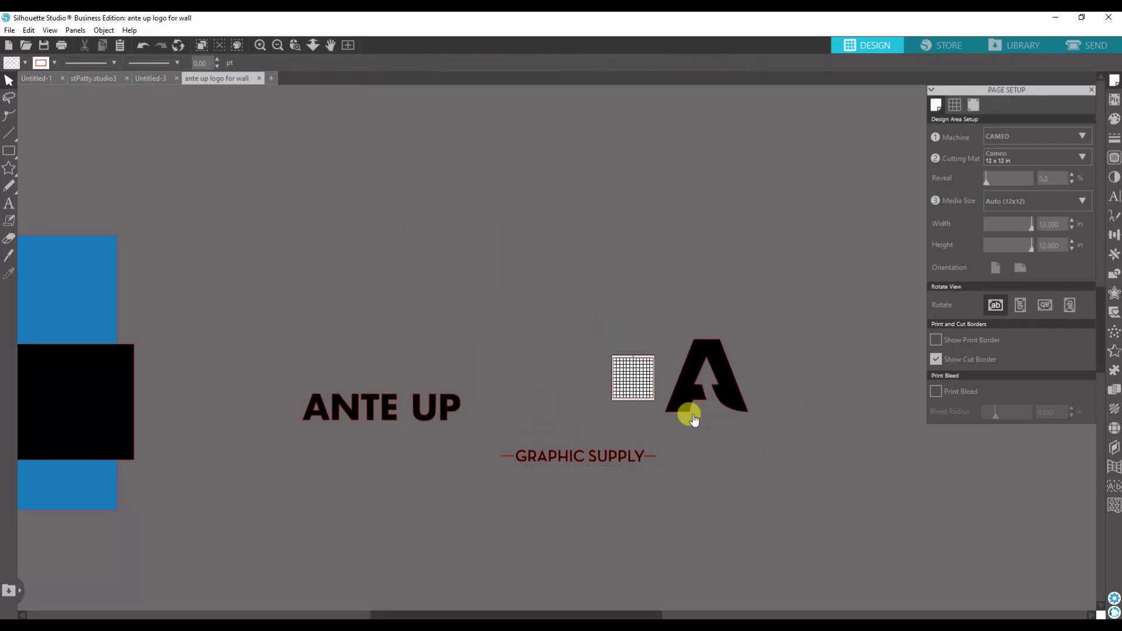
pyautogui.scroll(2, 678, 409)
pyautogui.scroll(5, 680, 401)
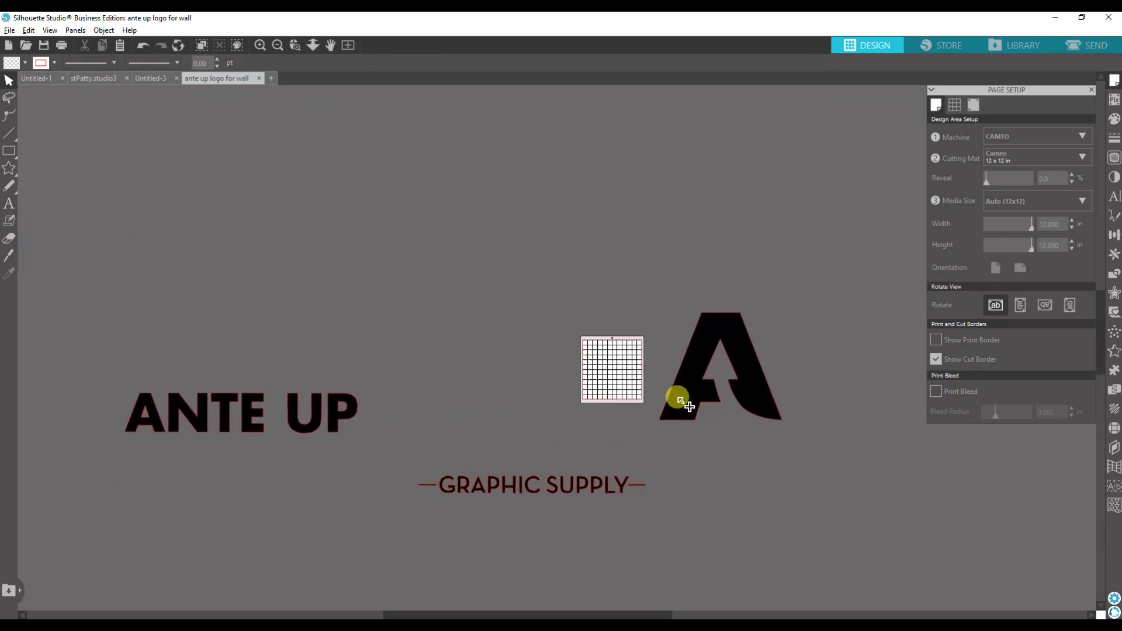
# Check the A shape's size against the mat, then move it up-left off the mat
pyautogui.moveTo(704, 402); pyautogui.dragTo(564, 318)
pyautogui.press('Escape')
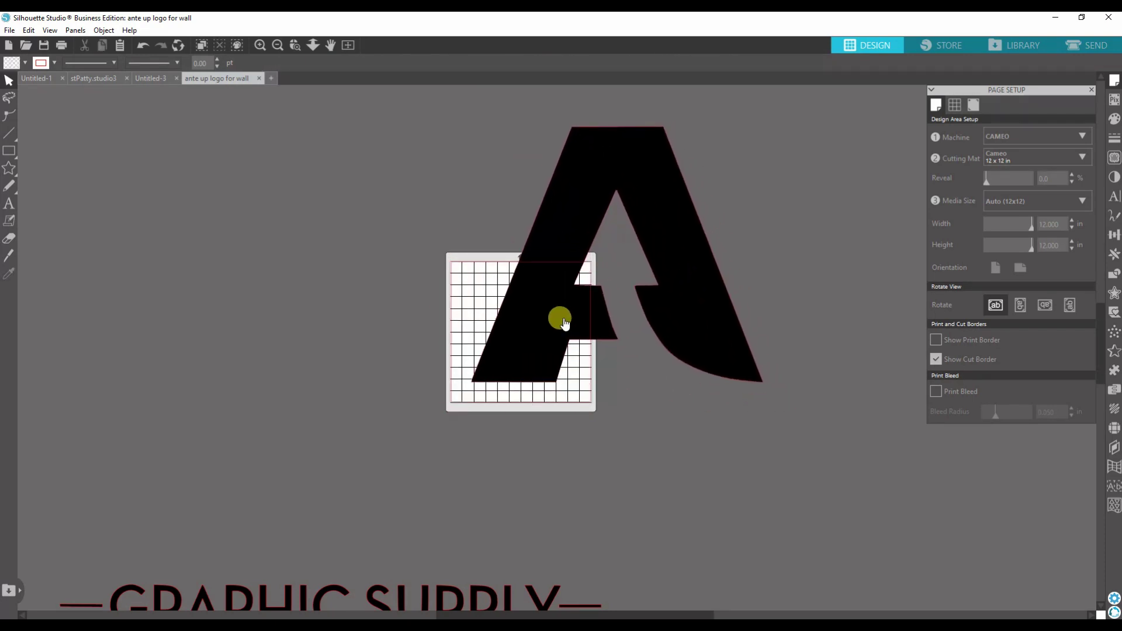
pyautogui.scroll(6, 549, 380)
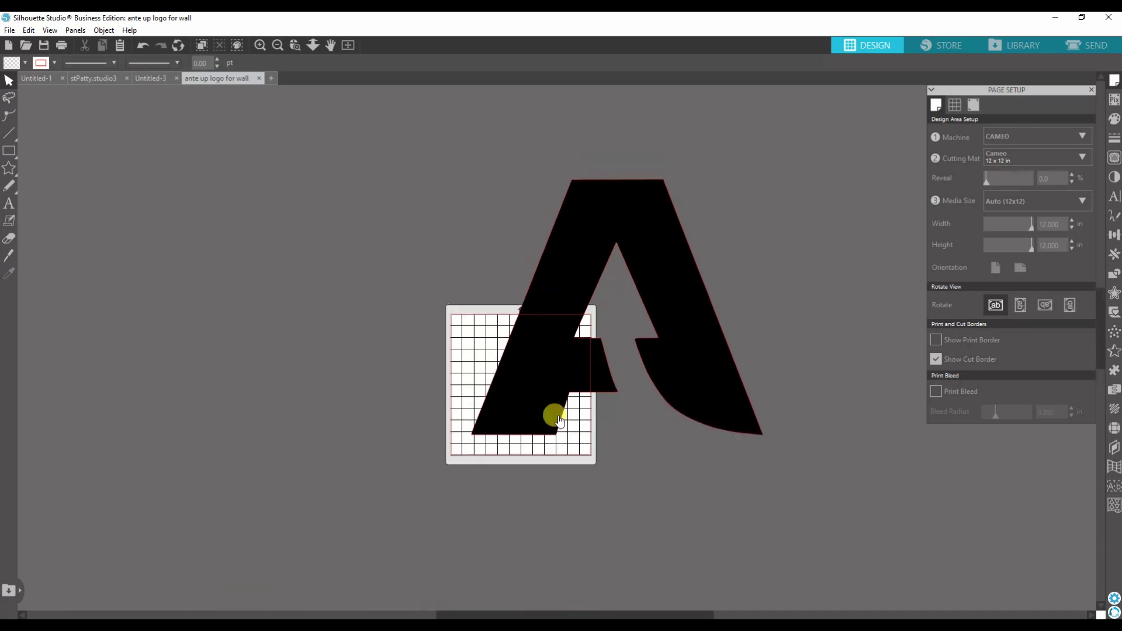
pyautogui.scroll(3, 603, 479)
pyautogui.moveTo(631, 497); pyautogui.dragTo(343, 315)
pyautogui.scroll(-3, 345, 314)
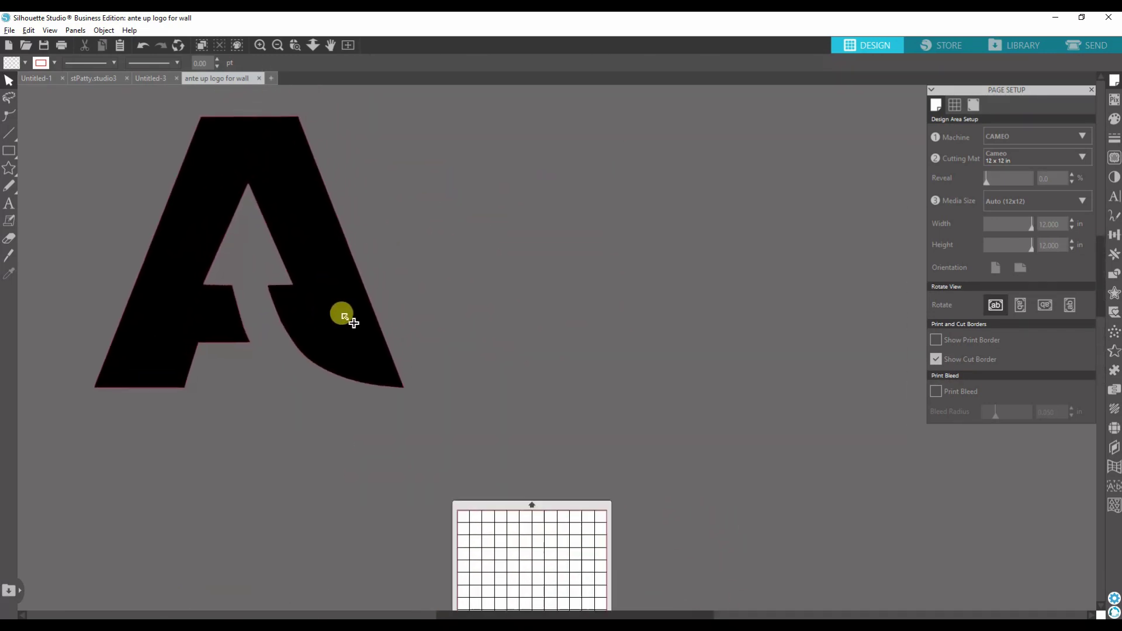
pyautogui.scroll(-4, 348, 316)
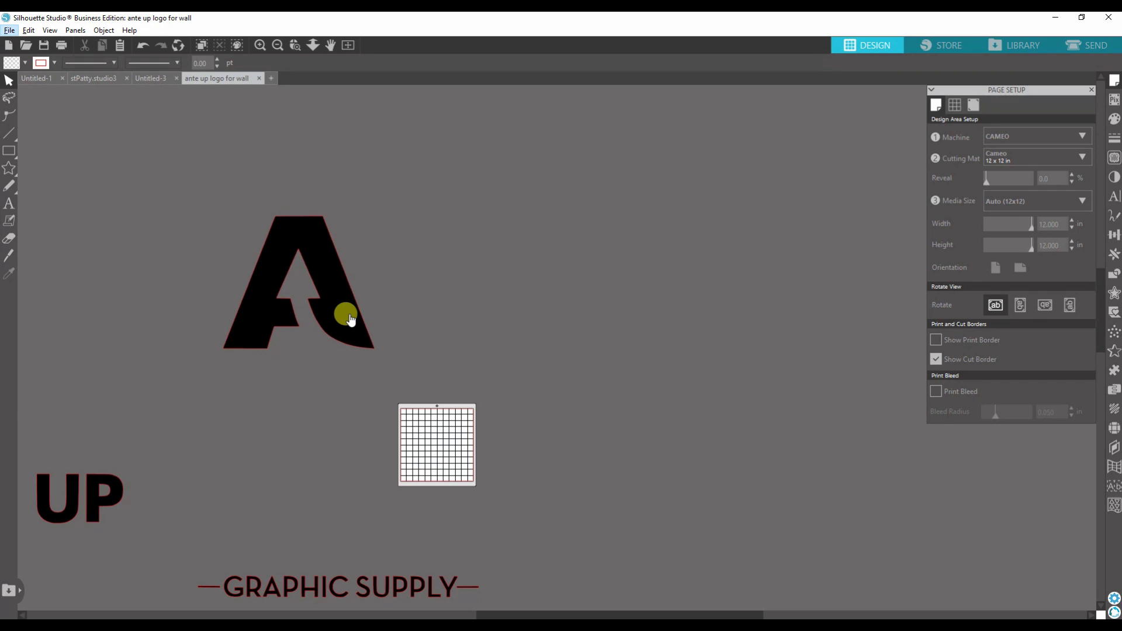
# Duplicate the A shape and place the copy beside the original
pyautogui.click(350, 318)
pyautogui.rightClick(351, 319)
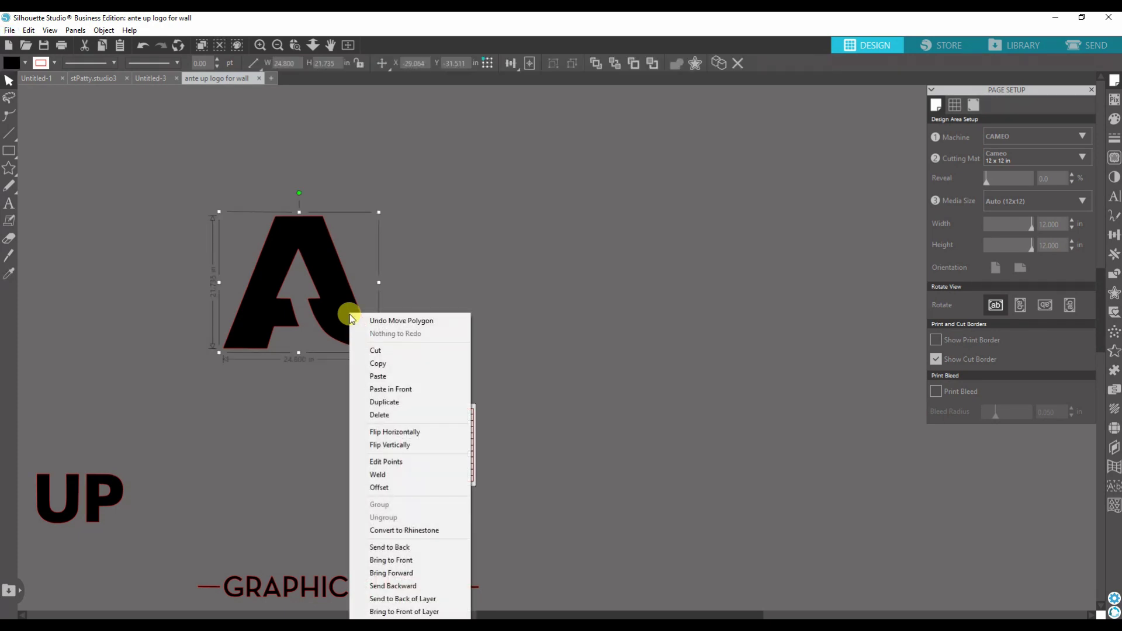
pyautogui.click(386, 402)
pyautogui.moveTo(363, 328); pyautogui.dragTo(521, 327)
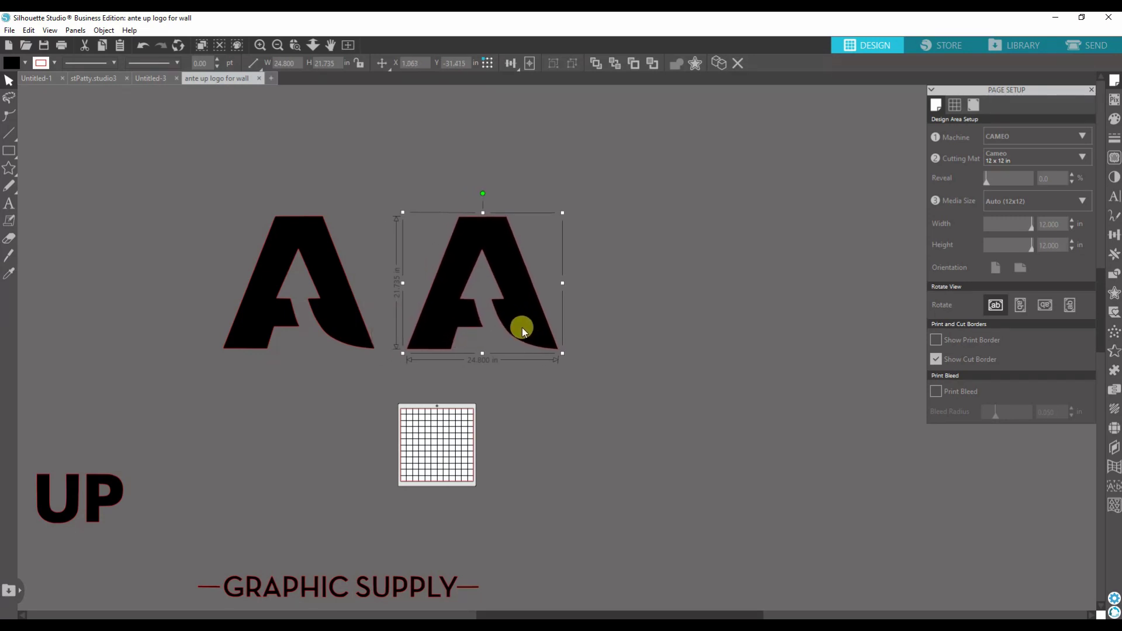
pyautogui.click(228, 355)
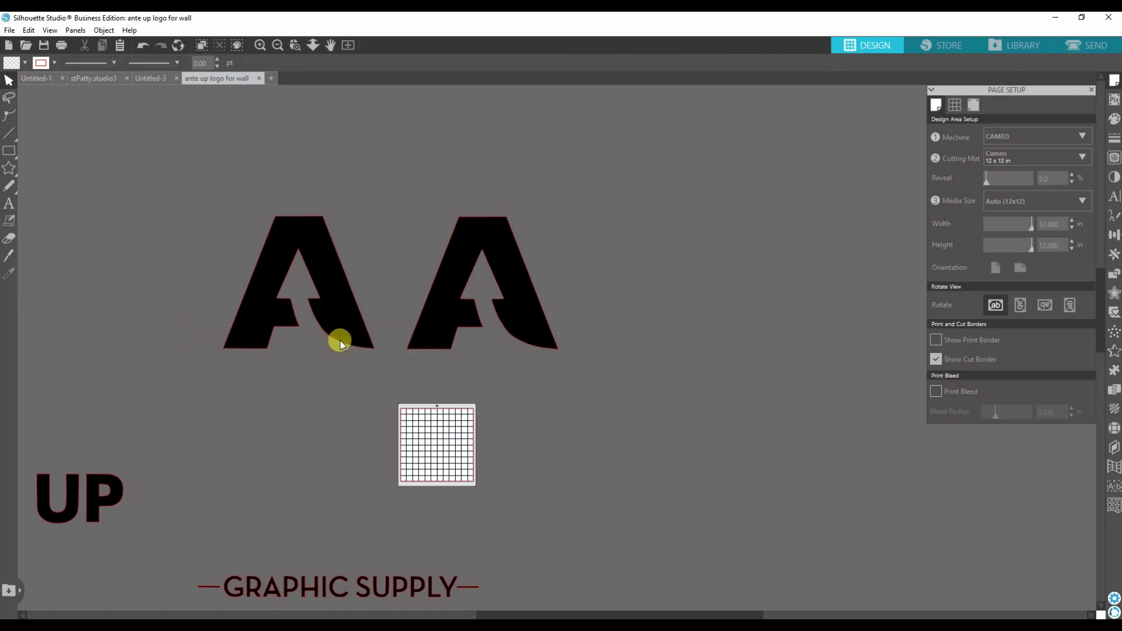
pyautogui.hotkey('ctrl', 'z')
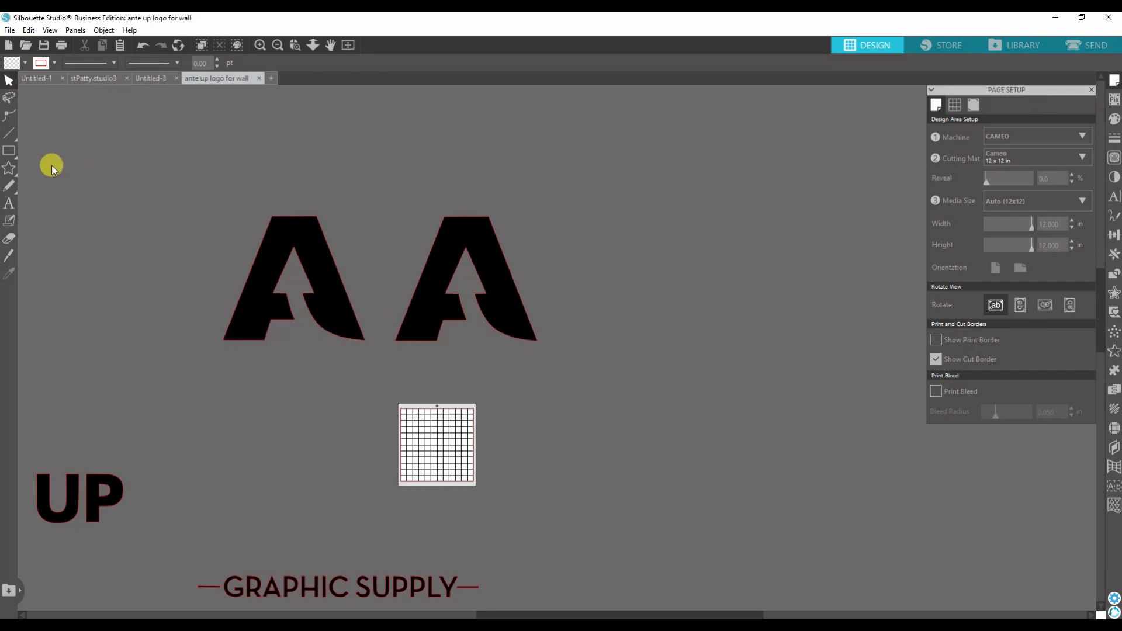
# Draw a rectangle and fit it over the lower half of the left A
pyautogui.click(25, 150)
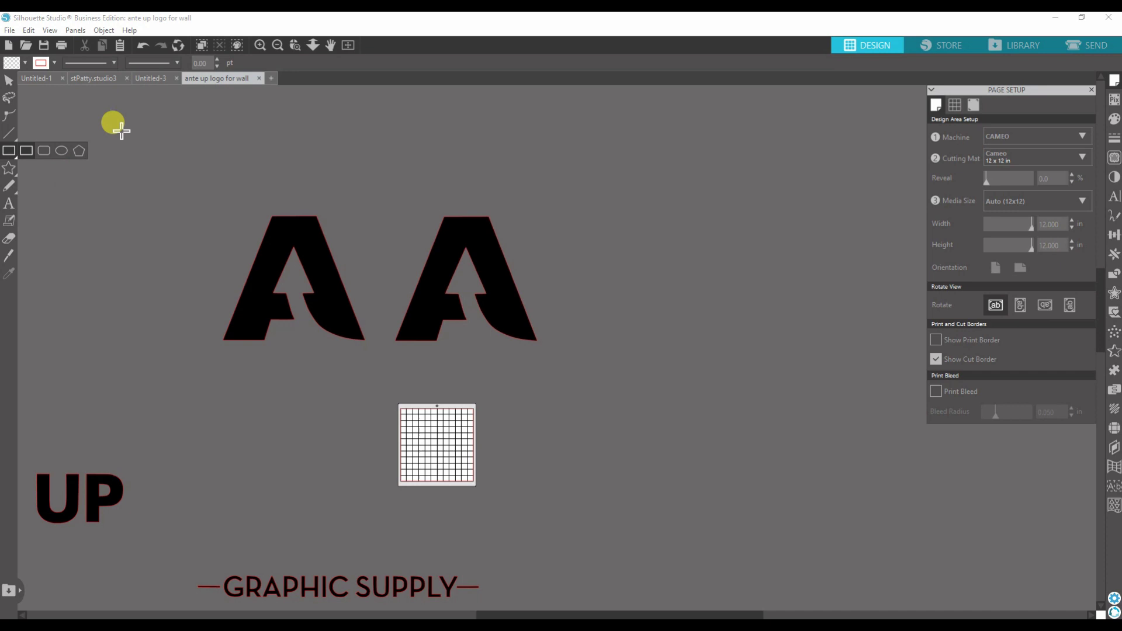
pyautogui.moveTo(117, 126)
pyautogui.mouseDown()
pyautogui.moveTo(233, 176)
pyautogui.moveTo(338, 182)
pyautogui.moveTo(349, 195)
pyautogui.mouseUp()
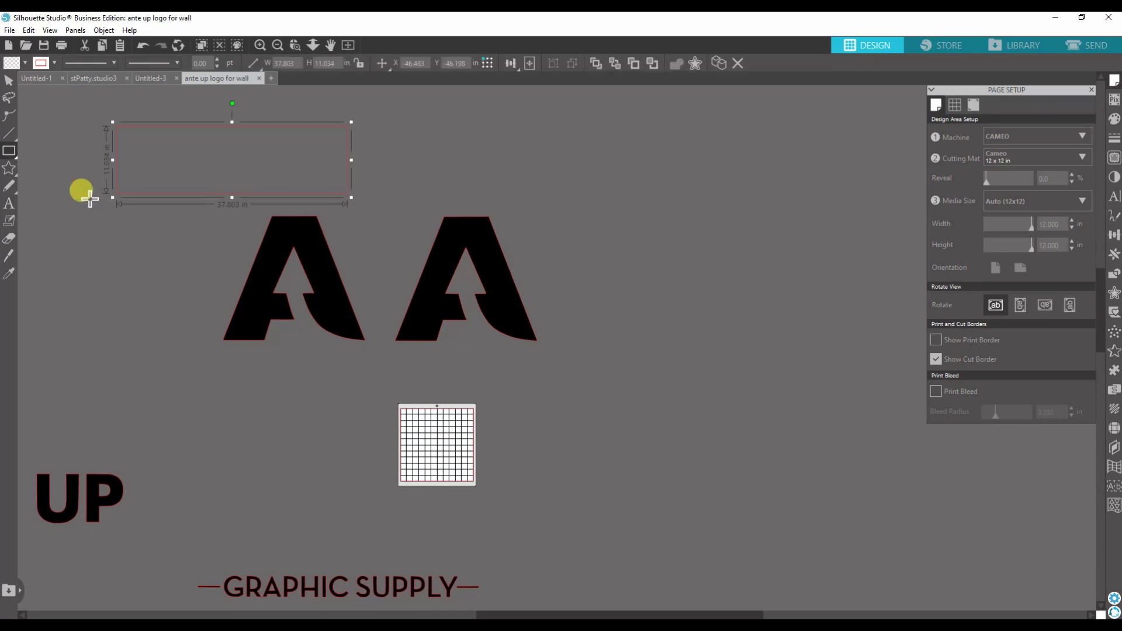
pyautogui.click(9, 80)
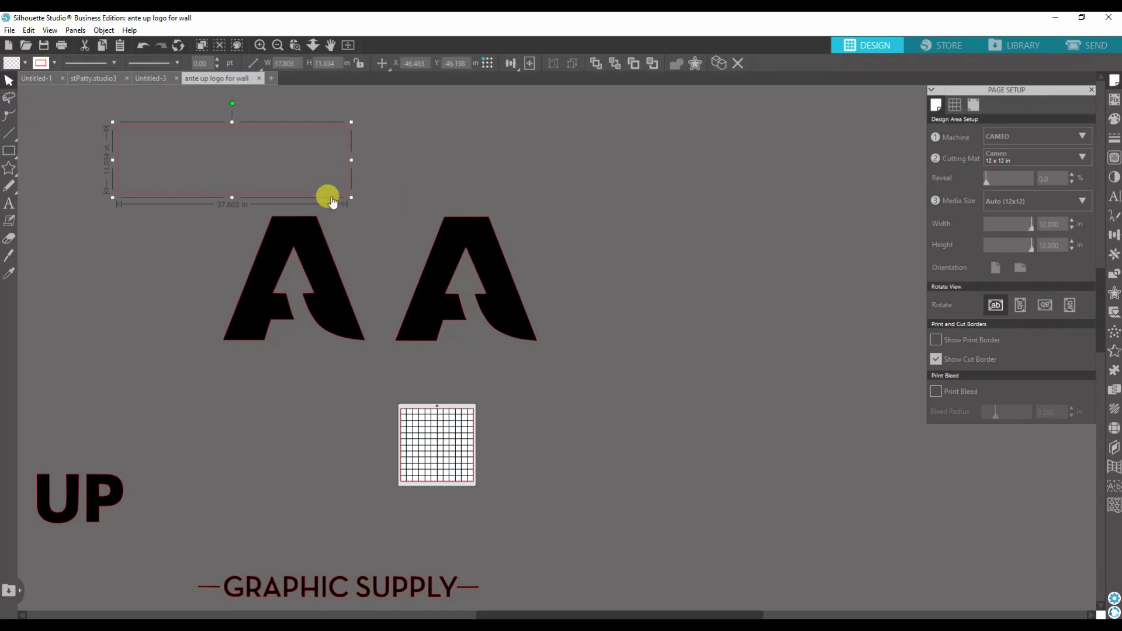
pyautogui.moveTo(327, 196); pyautogui.dragTo(361, 346)
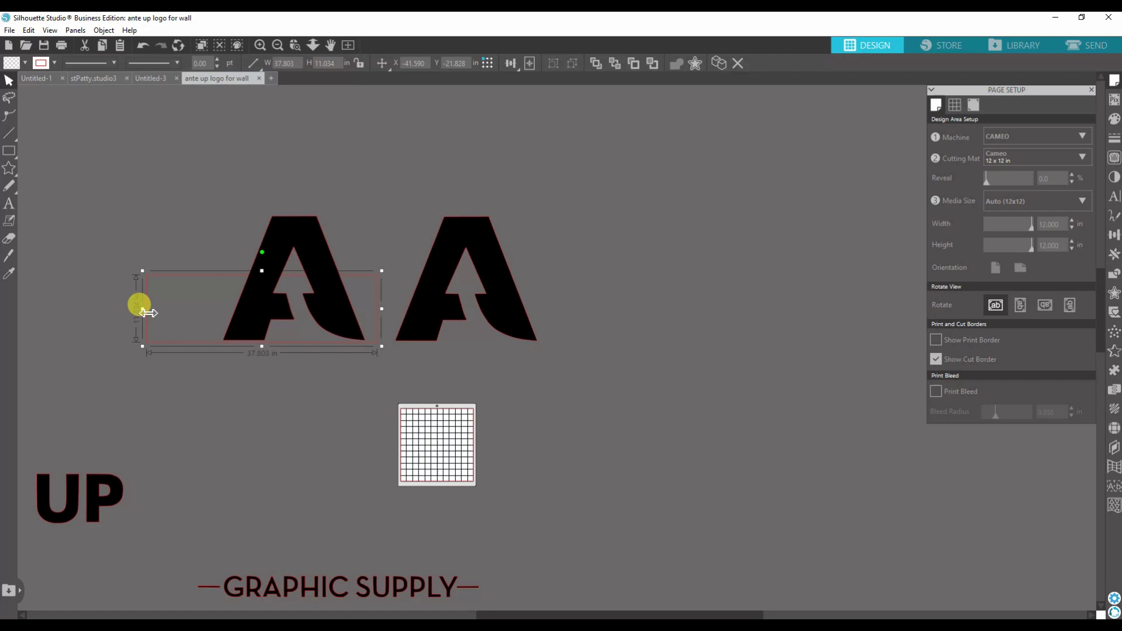
pyautogui.moveTo(143, 308); pyautogui.dragTo(210, 317)
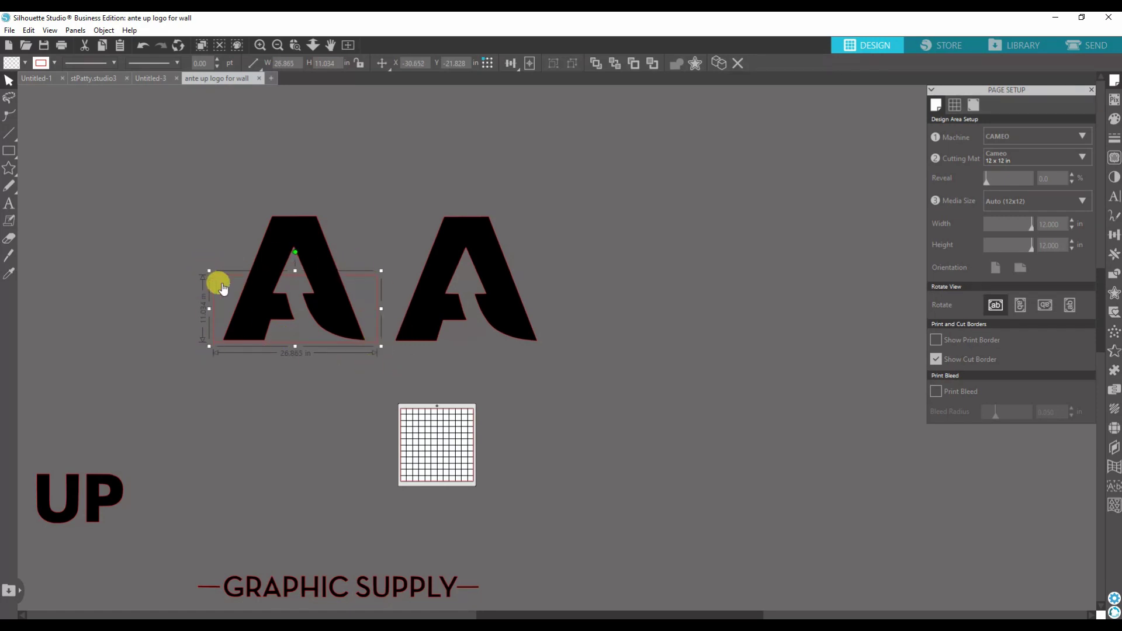
# Place a second 26.865 × 11.034 in rectangle over the right A's top half
pyautogui.rightClick(332, 345)
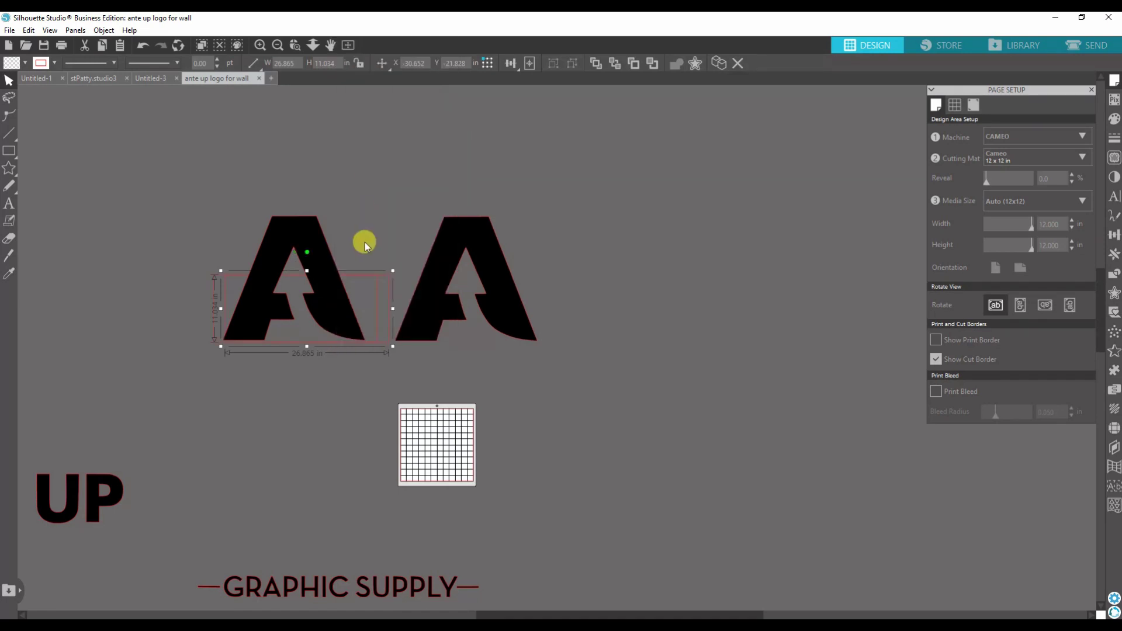
pyautogui.moveTo(343, 333); pyautogui.dragTo(497, 280)
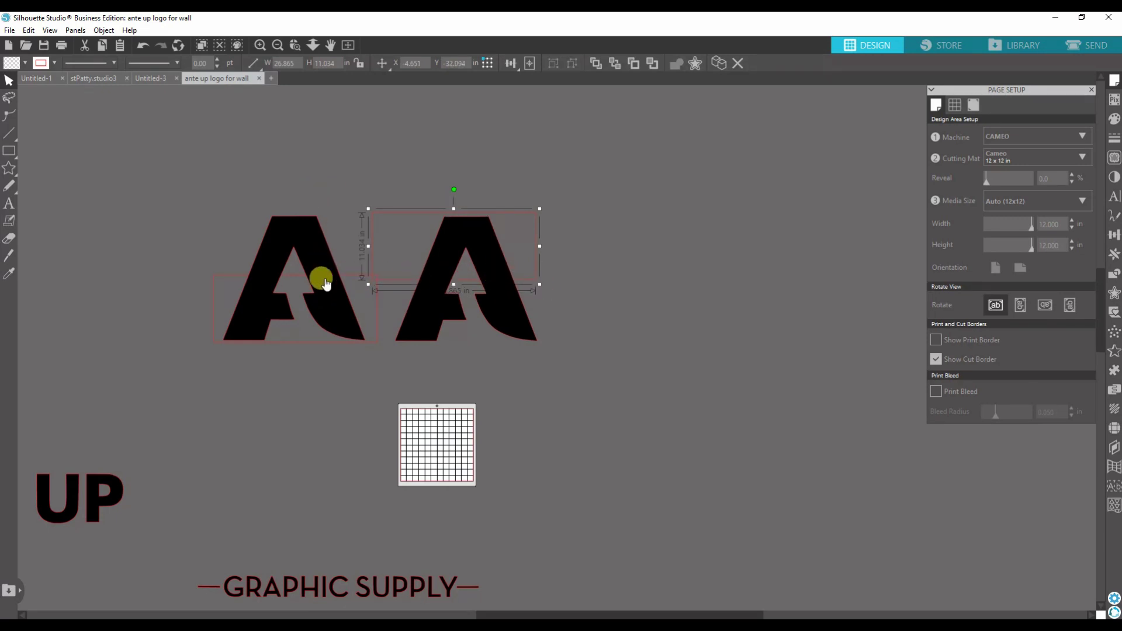
pyautogui.scroll(-1, 367, 279)
pyautogui.scroll(3, 367, 274)
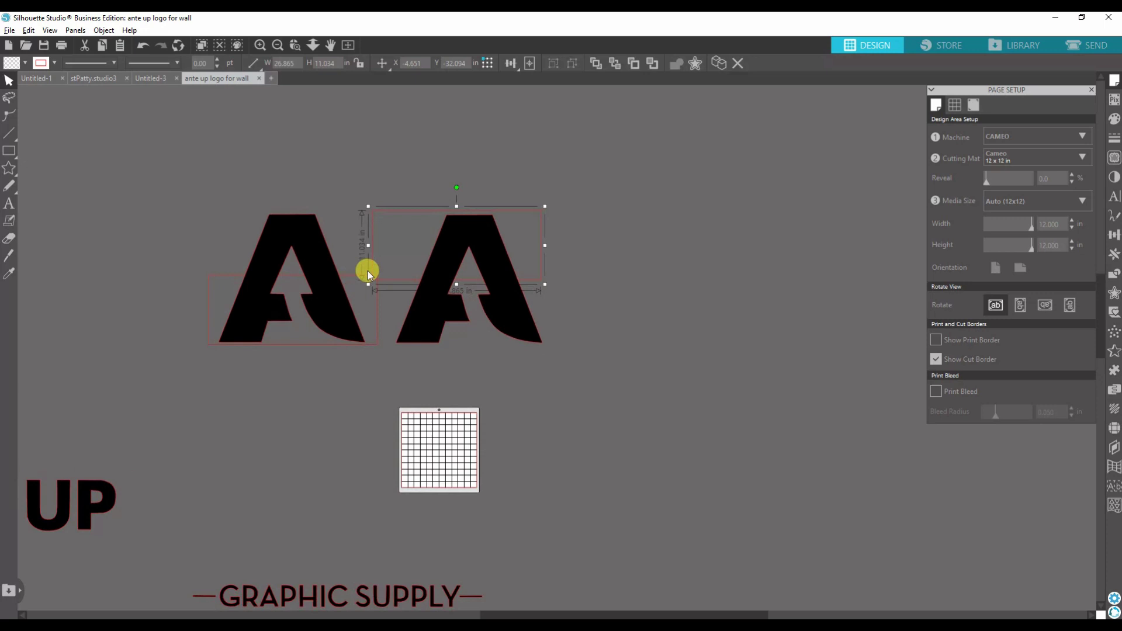
pyautogui.scroll(3, 368, 272)
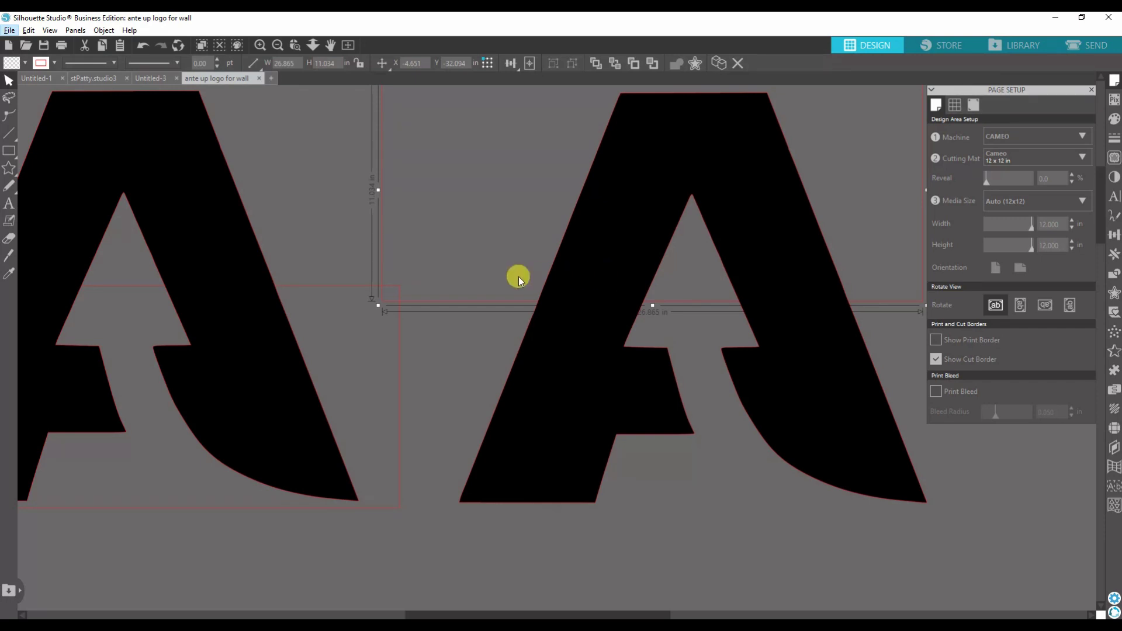
pyautogui.scroll(-3, 454, 287)
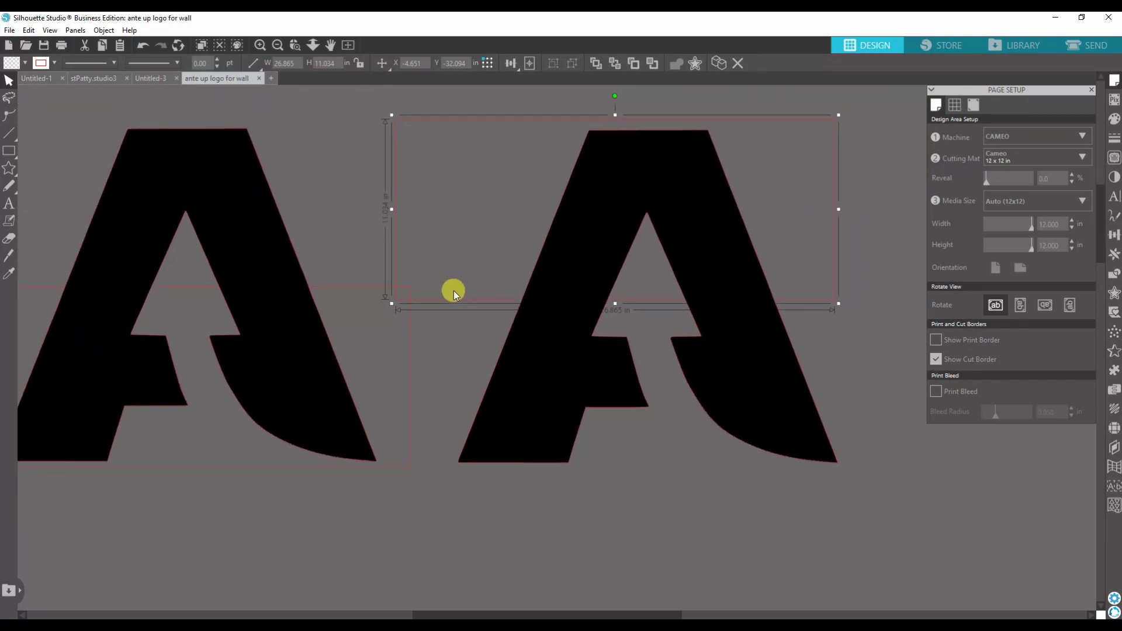
pyautogui.scroll(-2, 454, 290)
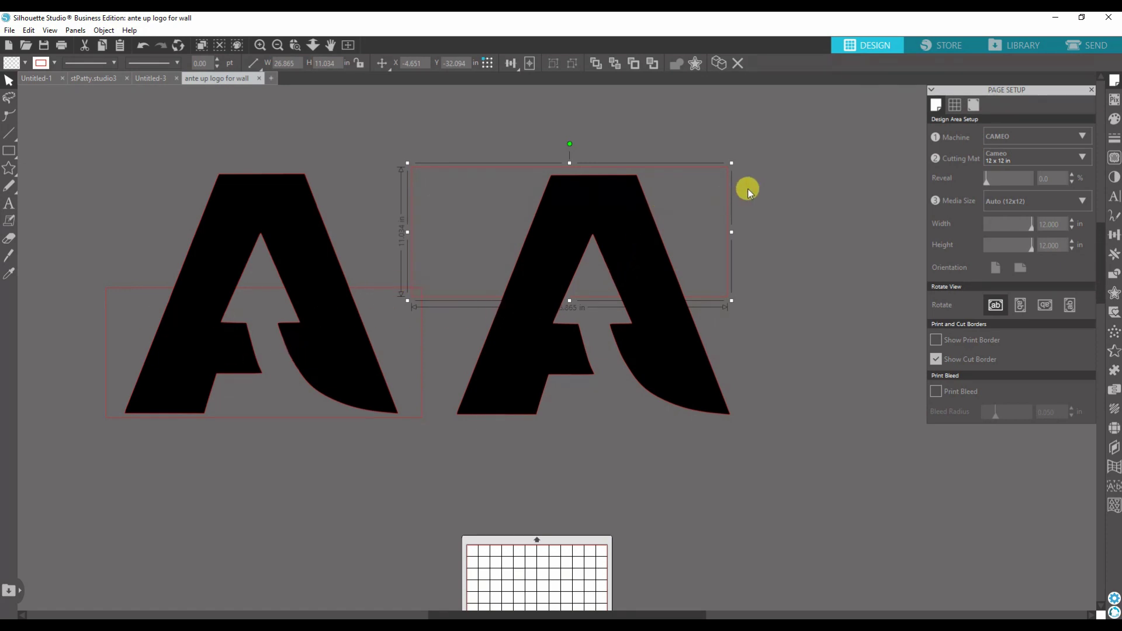
# Crop both A letters with their rectangles and delete the small leftover square
pyautogui.click(150, 172)
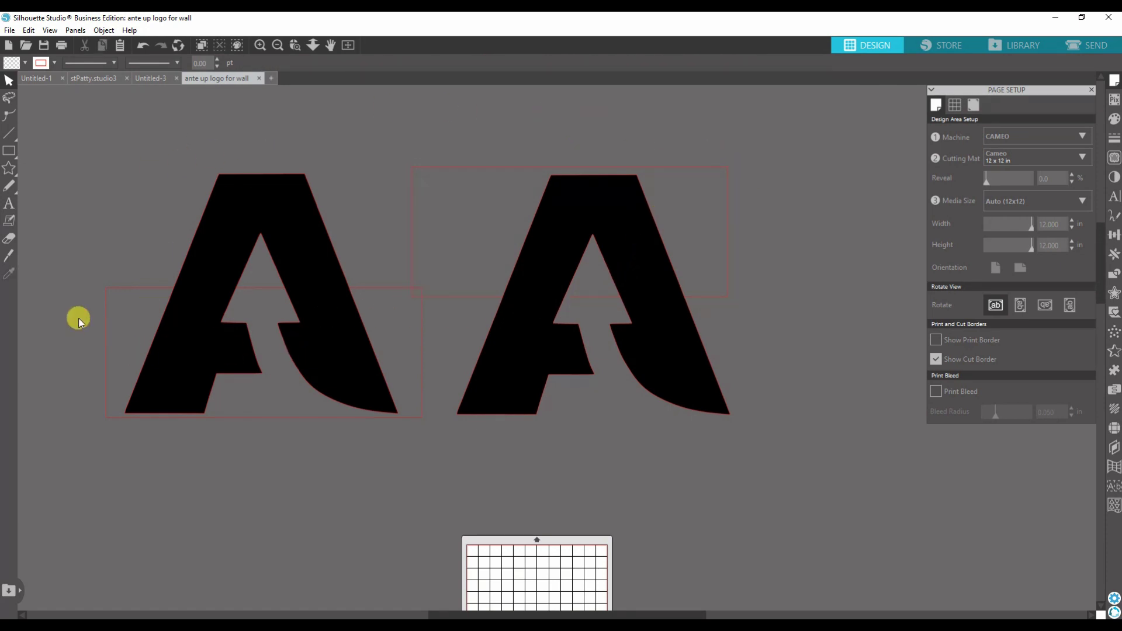
pyautogui.moveTo(35, 92); pyautogui.dragTo(772, 494)
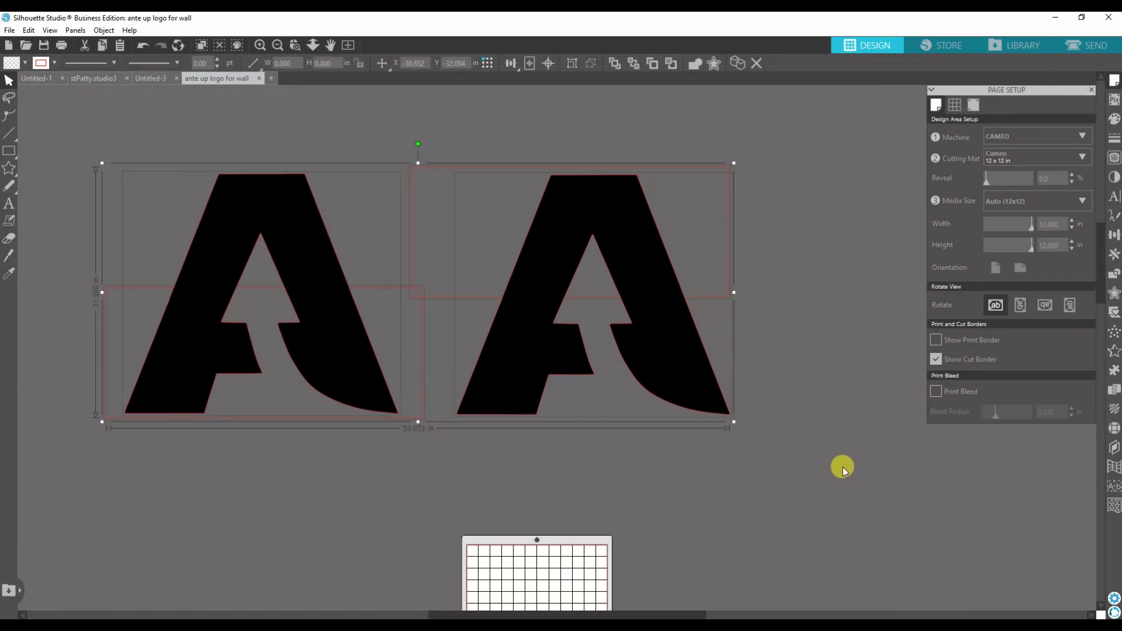
pyautogui.click(1114, 273)
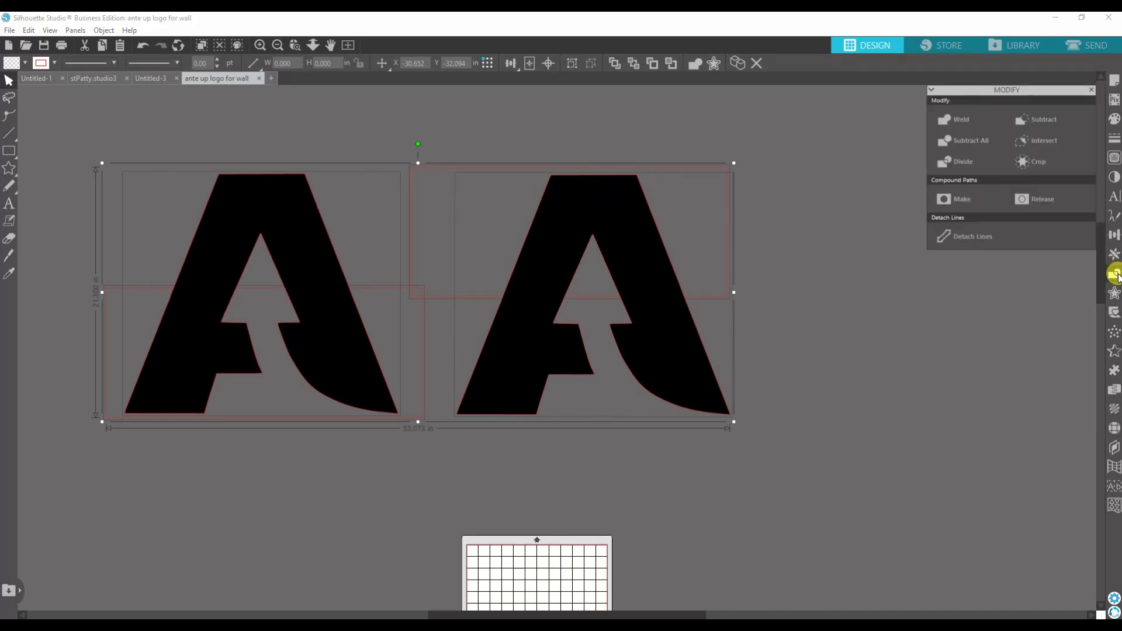
pyautogui.click(1030, 157)
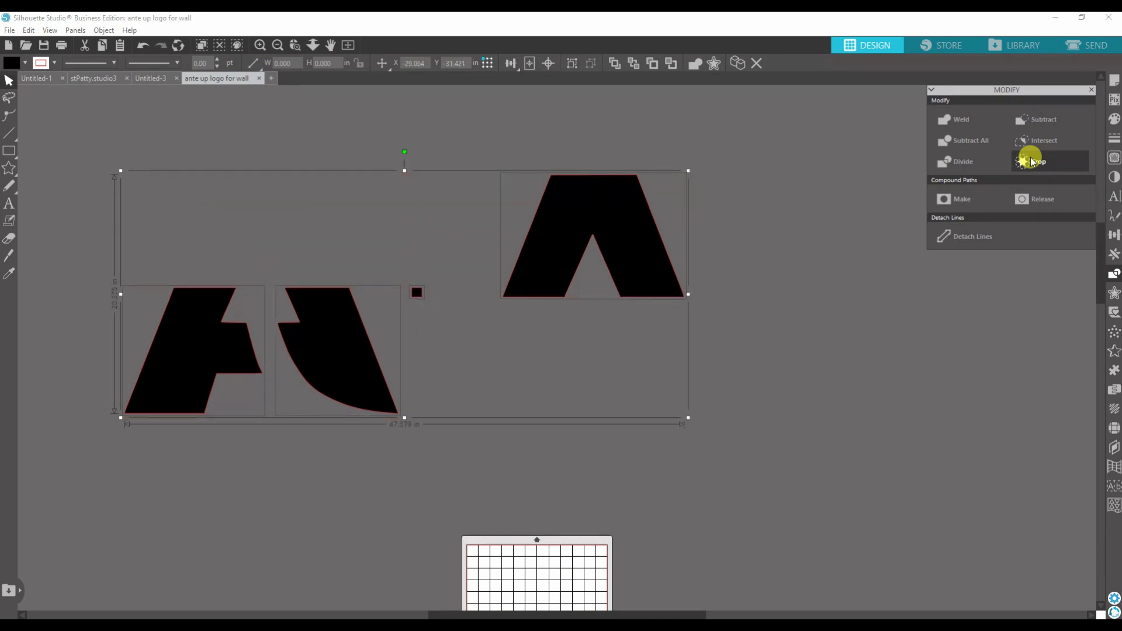
pyautogui.click(941, 309)
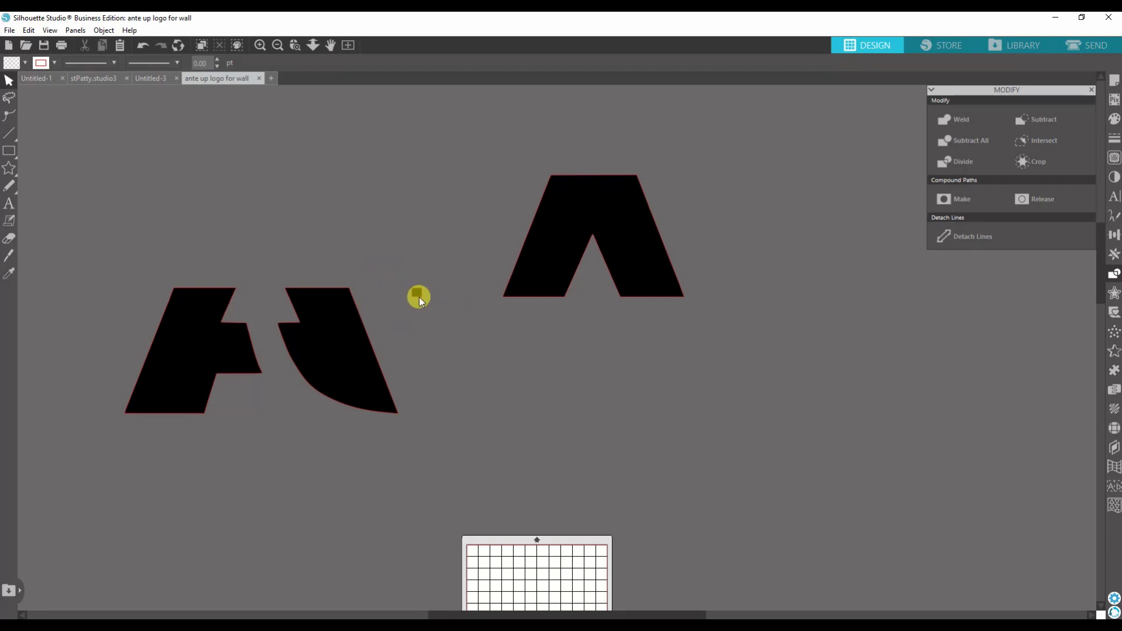
pyautogui.click(419, 297)
pyautogui.press('Delete')
# Group the two lower A pieces and position them beneath the black top piece
pyautogui.moveTo(355, 373); pyautogui.dragTo(691, 415)
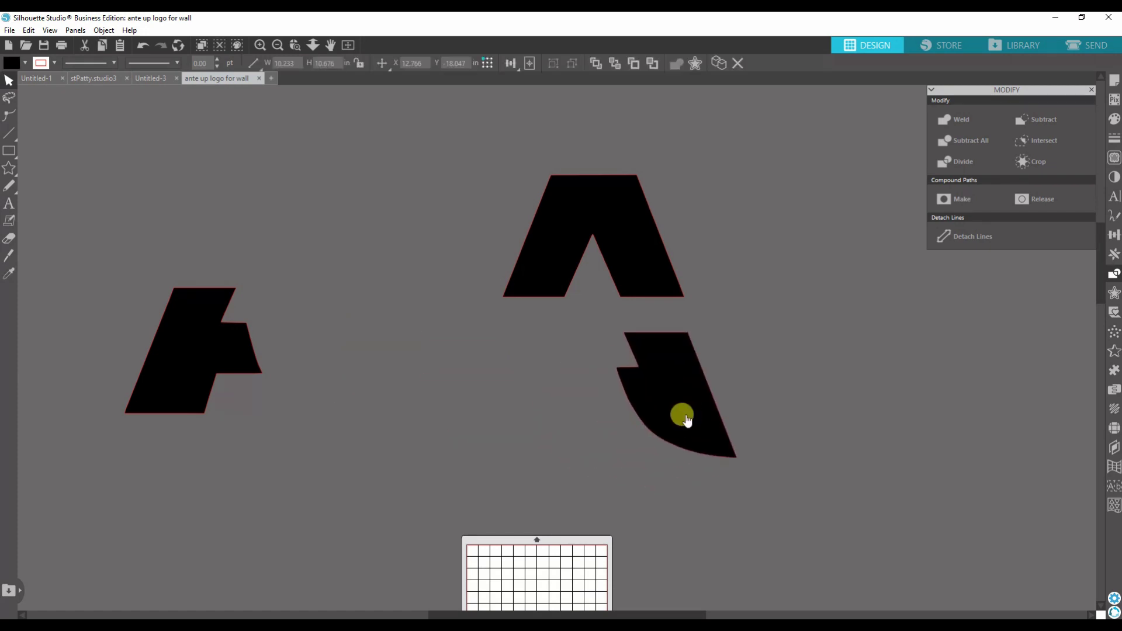
pyautogui.hotkey('ctrl', 'z')
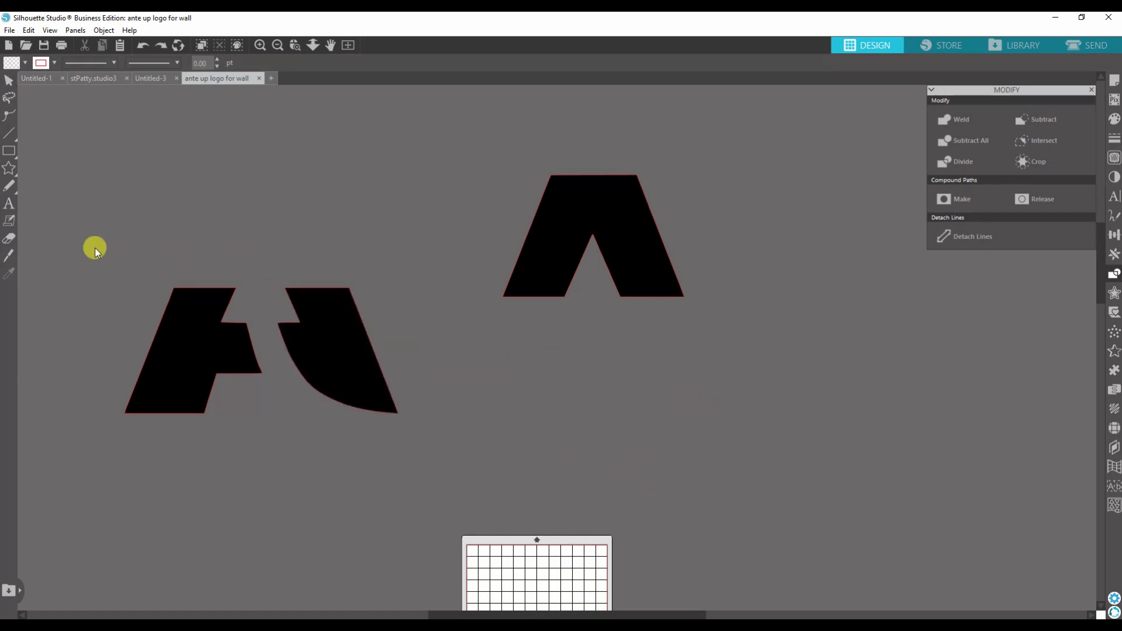
pyautogui.moveTo(93, 248); pyautogui.dragTo(409, 465)
pyautogui.rightClick(339, 375)
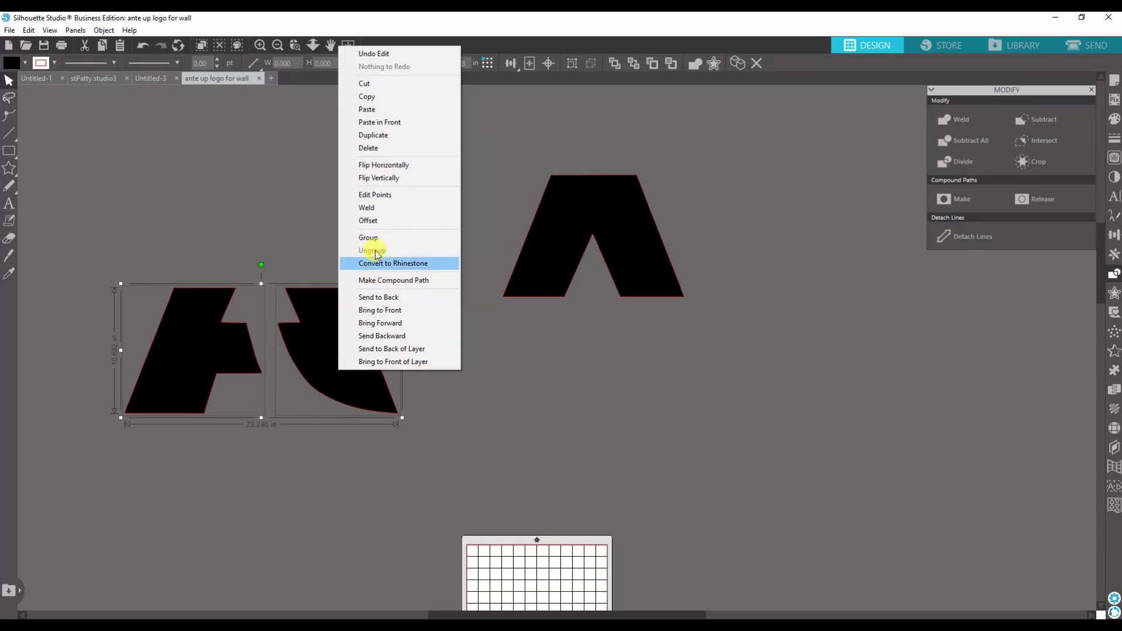
pyautogui.click(349, 240)
pyautogui.click(193, 364)
pyautogui.moveTo(193, 362); pyautogui.dragTo(500, 395)
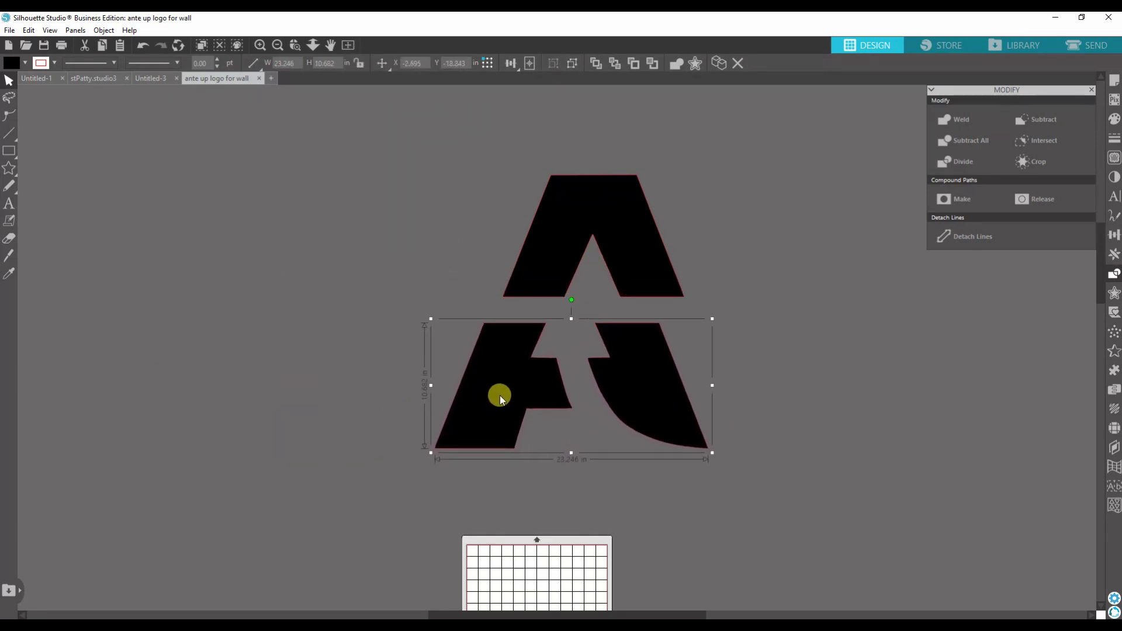
# Fill the grouped lower piece blue and align it under the black top
pyautogui.click(25, 63)
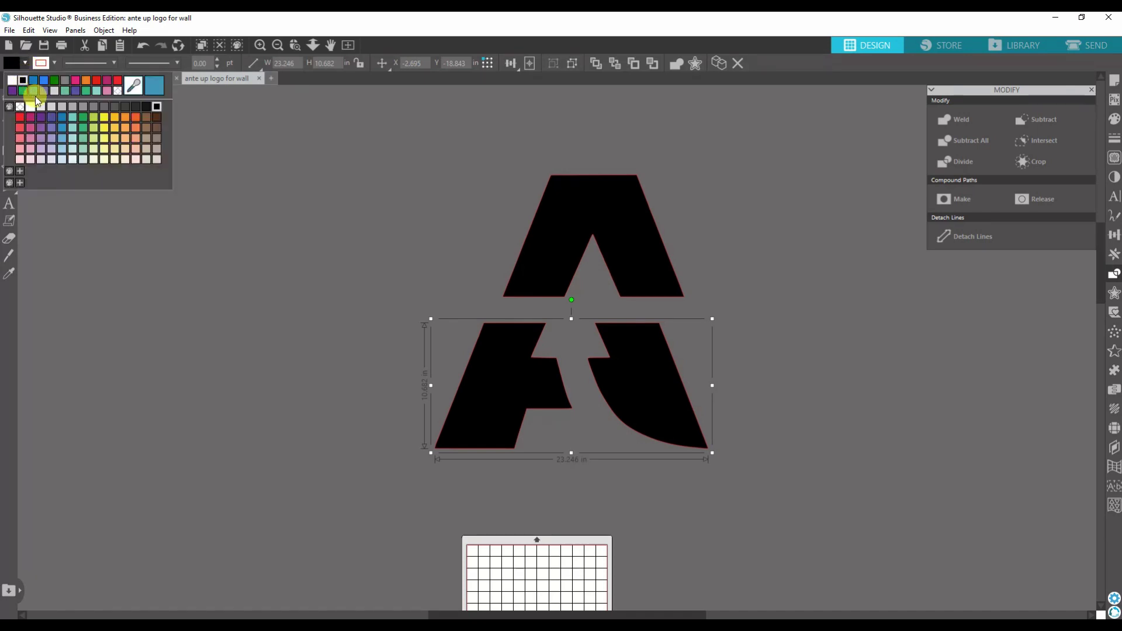
pyautogui.click(40, 90)
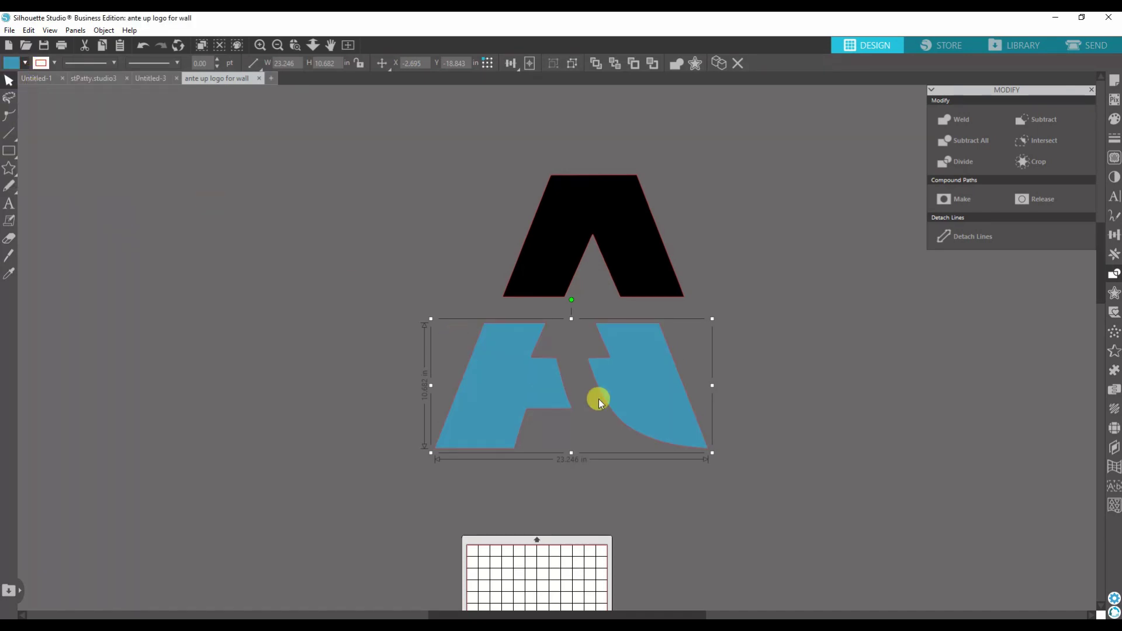
pyautogui.moveTo(653, 404); pyautogui.dragTo(662, 382)
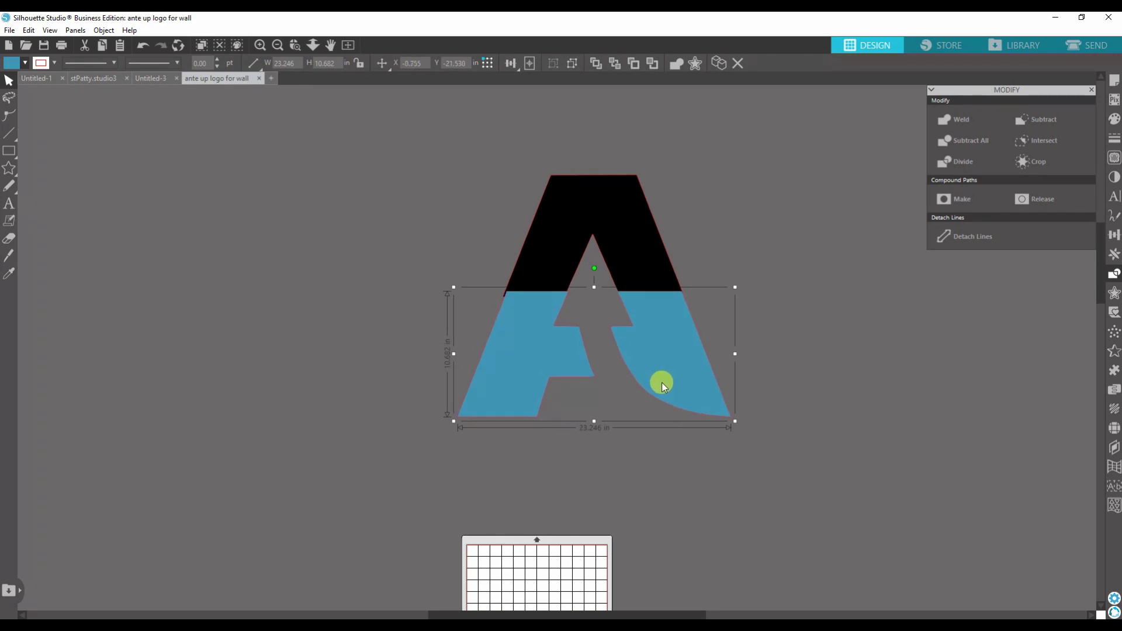
pyautogui.moveTo(516, 367); pyautogui.dragTo(517, 363)
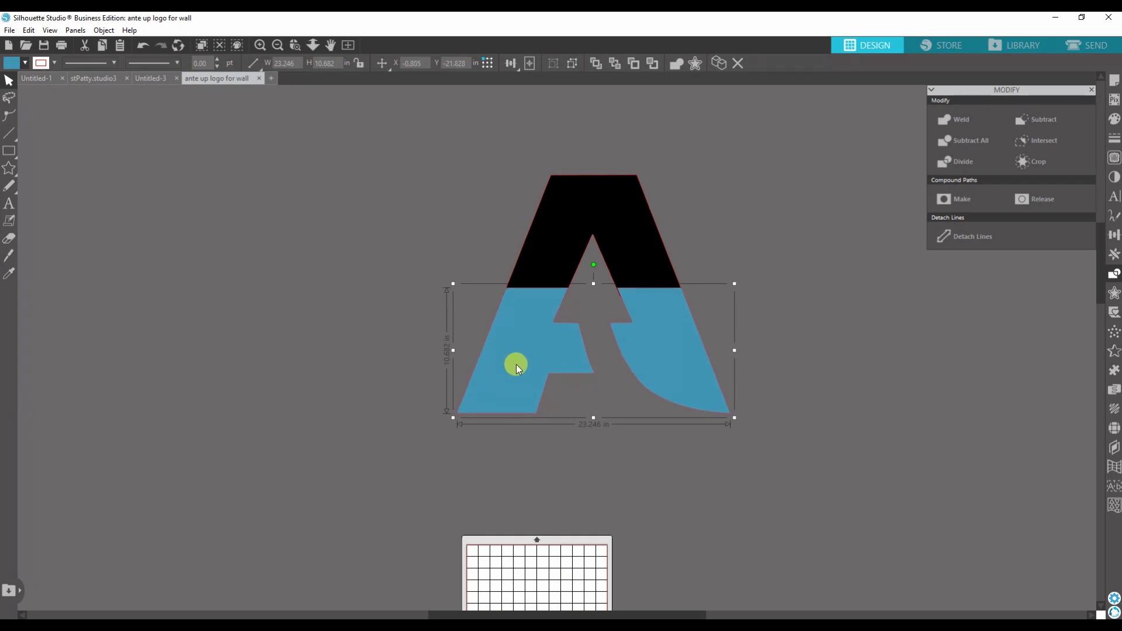
pyautogui.click(392, 368)
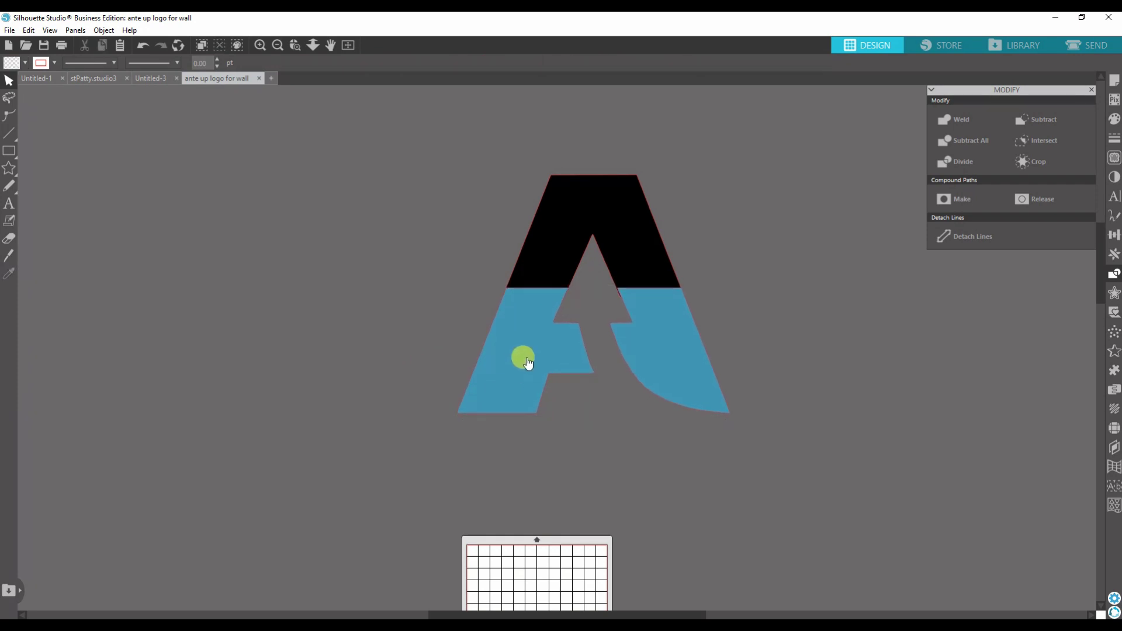
# Send the black A top behind the blue lower piece and realign the two halves
pyautogui.click(558, 258)
pyautogui.rightClick(560, 258)
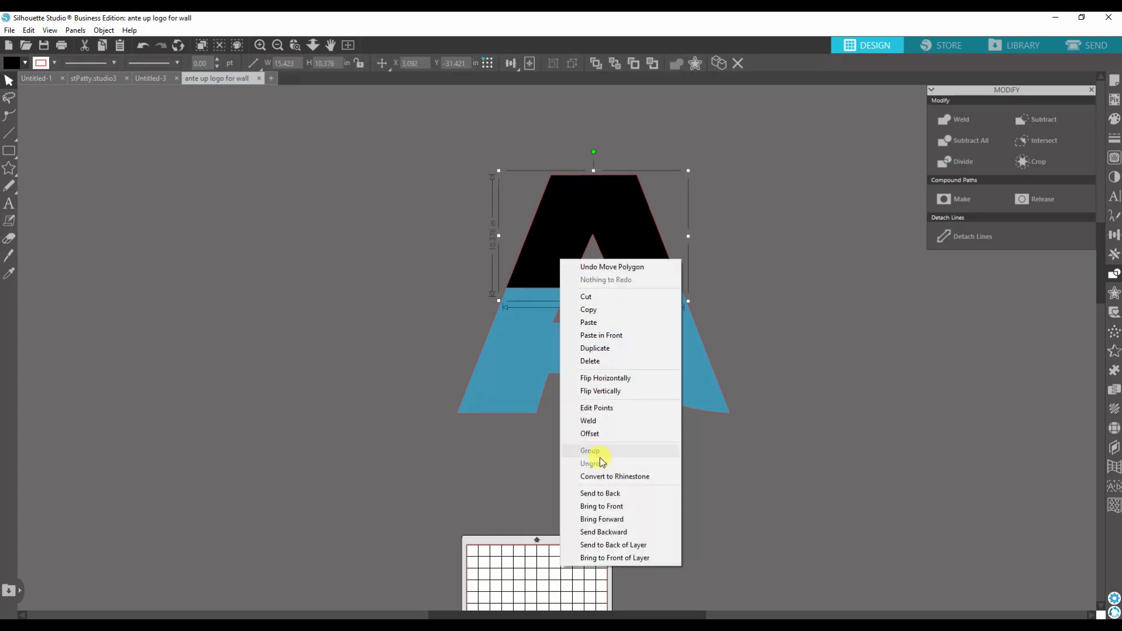
pyautogui.click(638, 517)
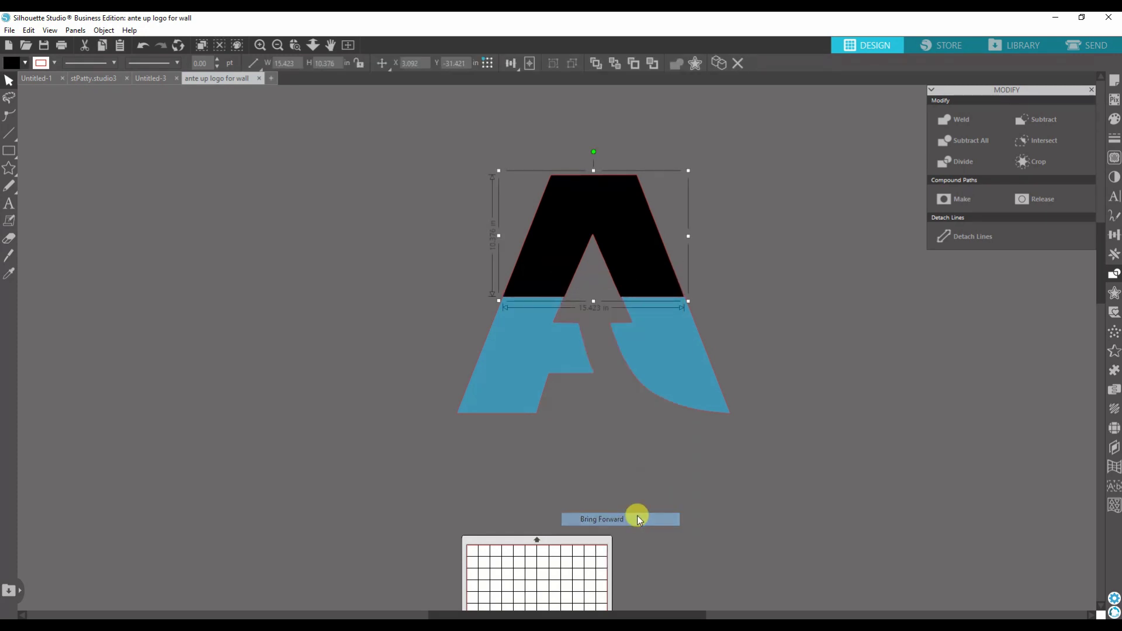
pyautogui.click(657, 427)
pyautogui.moveTo(670, 363)
pyautogui.mouseDown()
pyautogui.moveTo(506, 398)
pyautogui.moveTo(471, 363)
pyautogui.moveTo(661, 388)
pyautogui.moveTo(670, 364)
pyautogui.mouseUp()
pyautogui.click(352, 377)
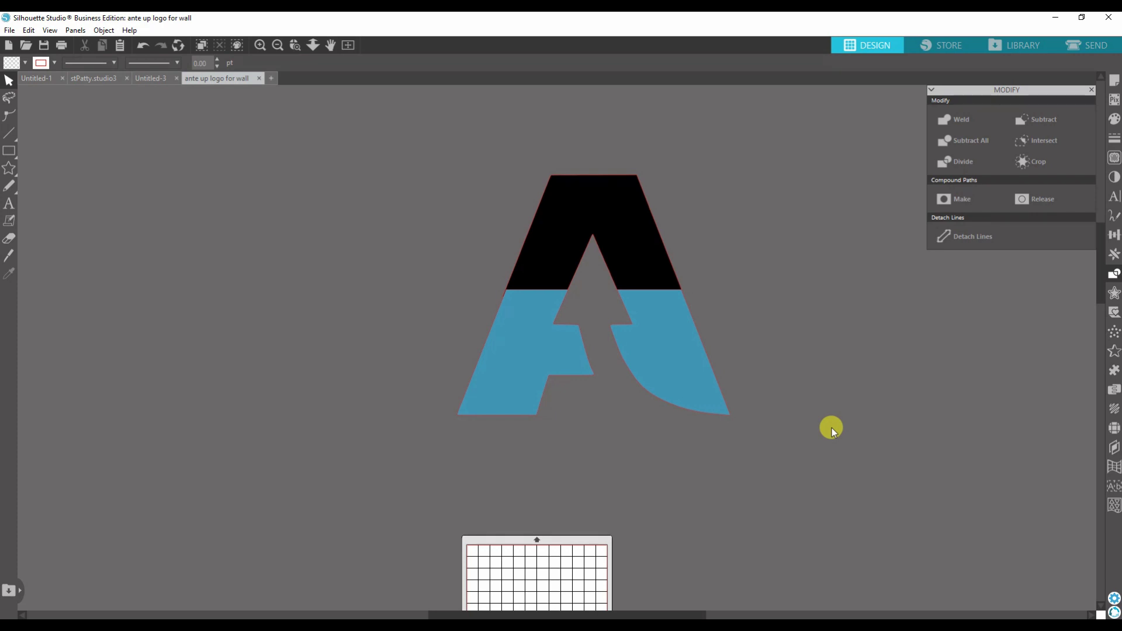
# Arrange GRAPHIC SUPPLY, the black A top, the blue A piece and ANTE UP in a row
pyautogui.scroll(-2, 771, 455)
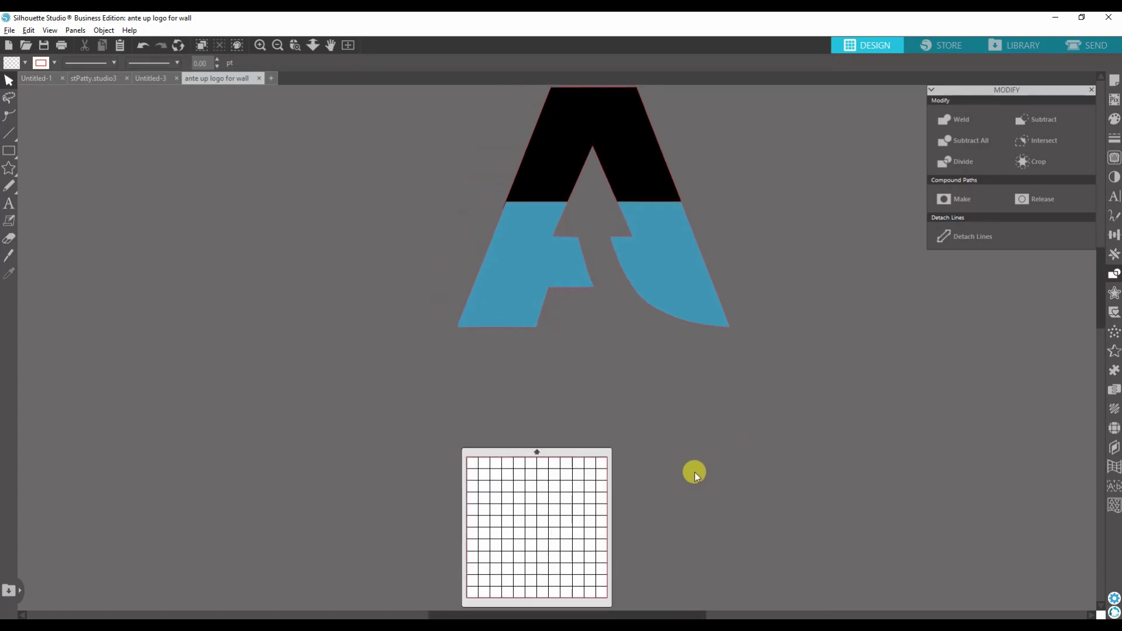
pyautogui.scroll(-3, 695, 472)
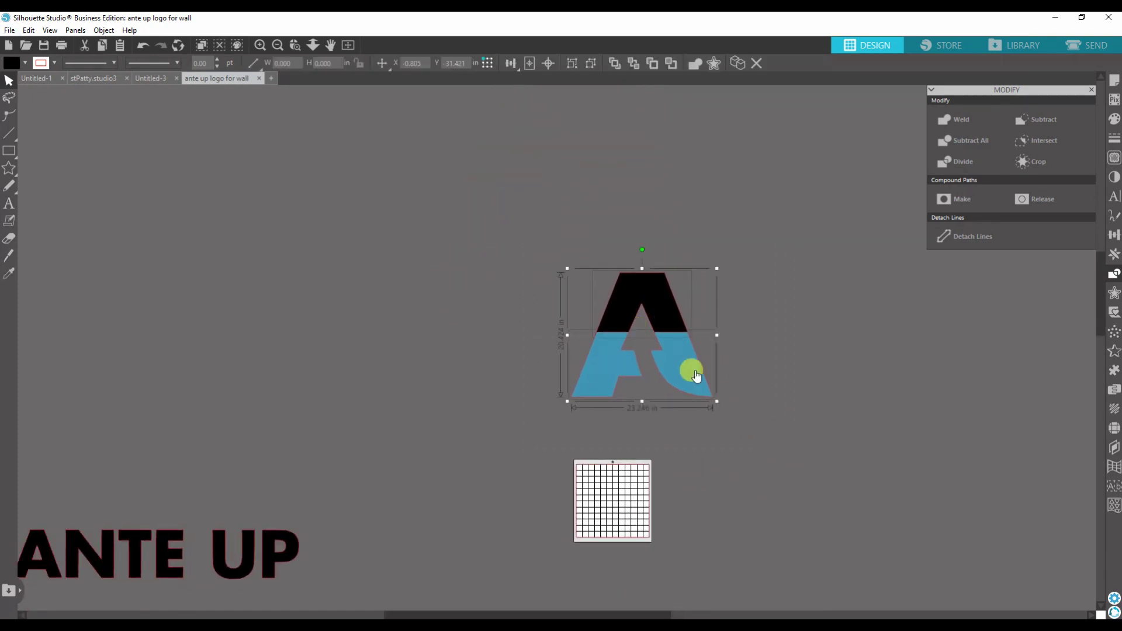
pyautogui.moveTo(691, 371); pyautogui.dragTo(865, 519)
pyautogui.scroll(-2, 643, 466)
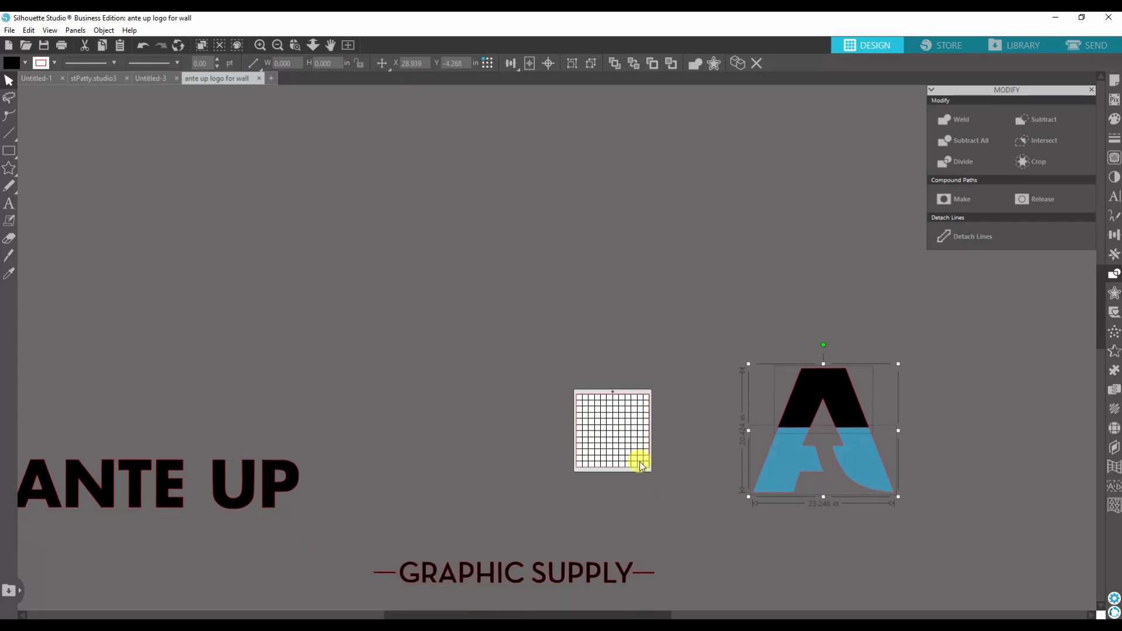
pyautogui.moveTo(501, 527); pyautogui.dragTo(662, 358)
pyautogui.moveTo(702, 256)
pyautogui.mouseDown()
pyautogui.moveTo(703, 239)
pyautogui.moveTo(704, 257)
pyautogui.mouseUp()
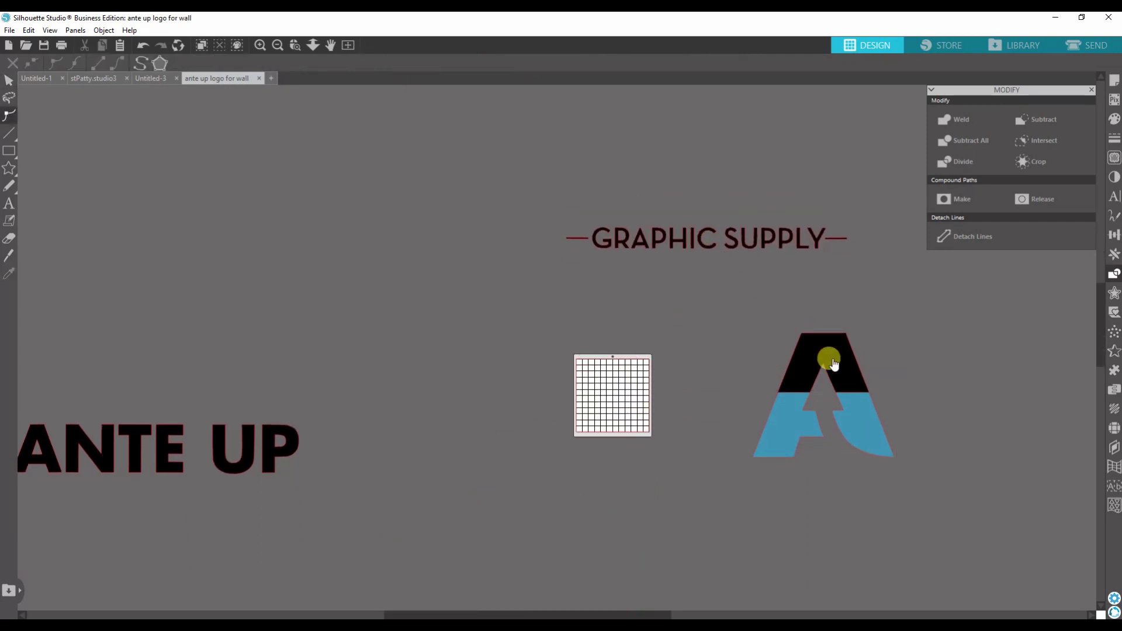
pyautogui.moveTo(827, 358); pyautogui.dragTo(760, 281)
pyautogui.moveTo(875, 449); pyautogui.dragTo(939, 312)
pyautogui.moveTo(238, 451); pyautogui.dragTo(501, 300)
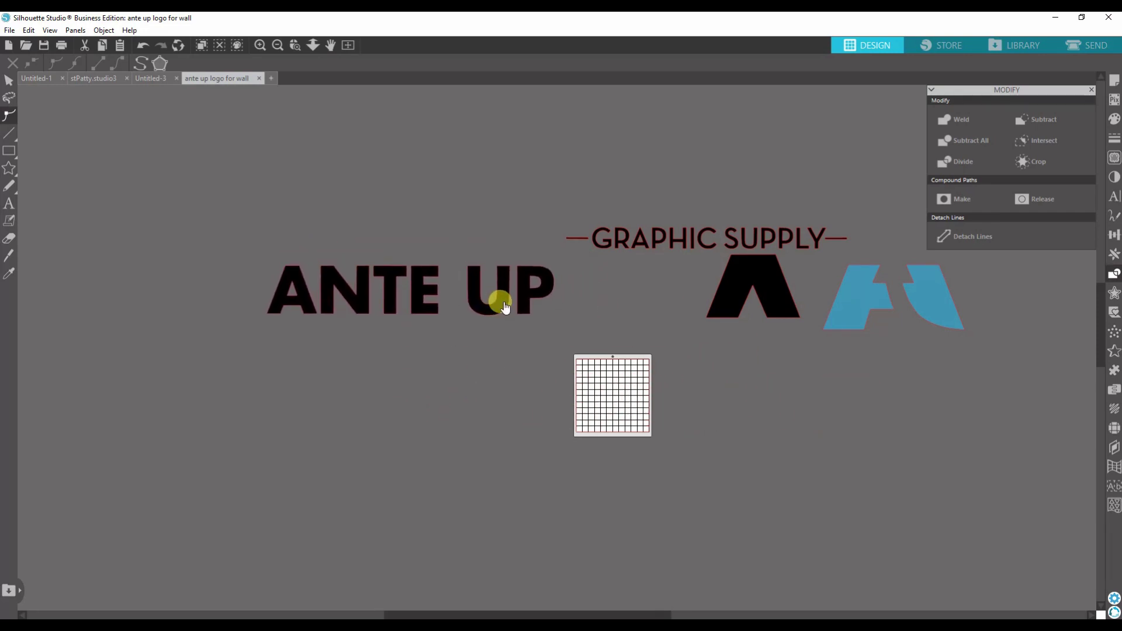
# In Page Setup, set Cutting Mat to None and Media Size to Custom
pyautogui.click(1114, 80)
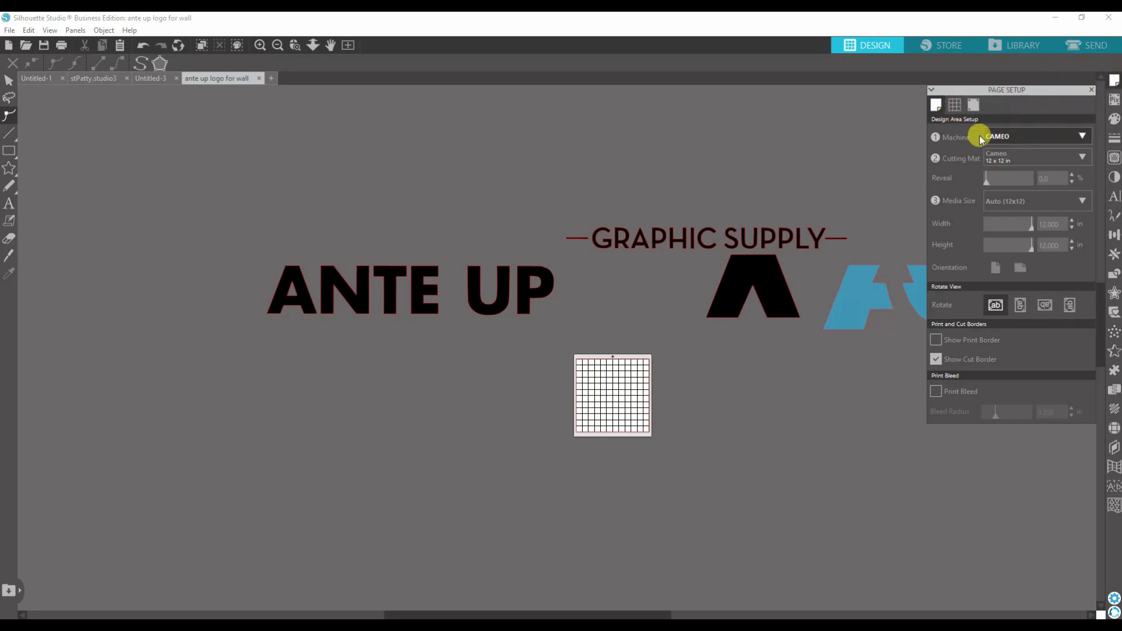
pyautogui.click(1011, 161)
pyautogui.click(1009, 195)
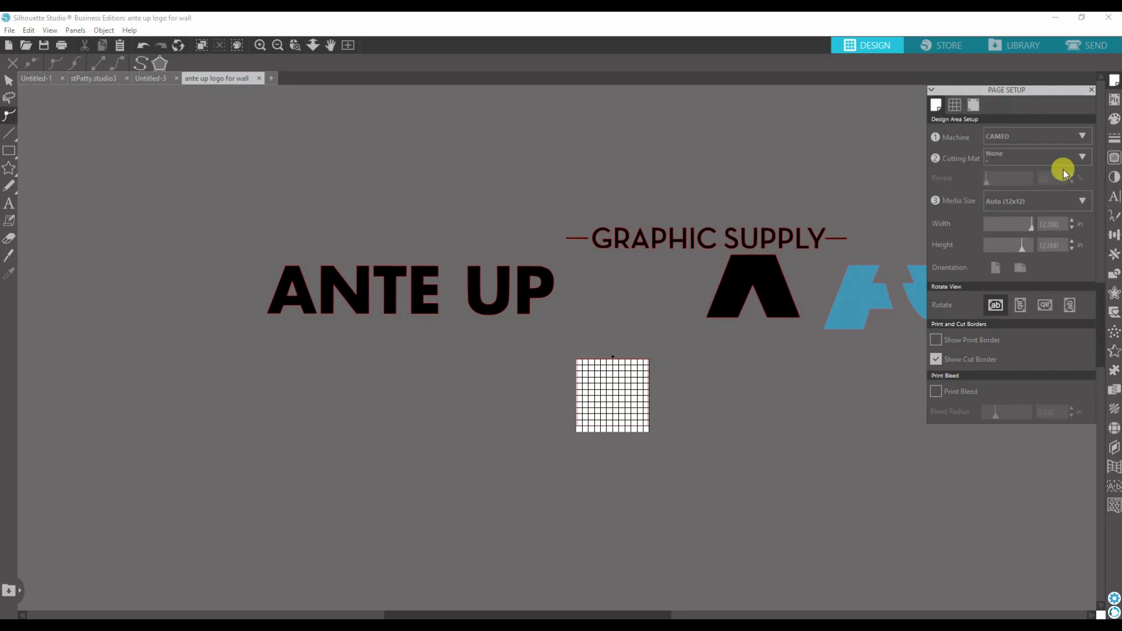
pyautogui.click(1039, 204)
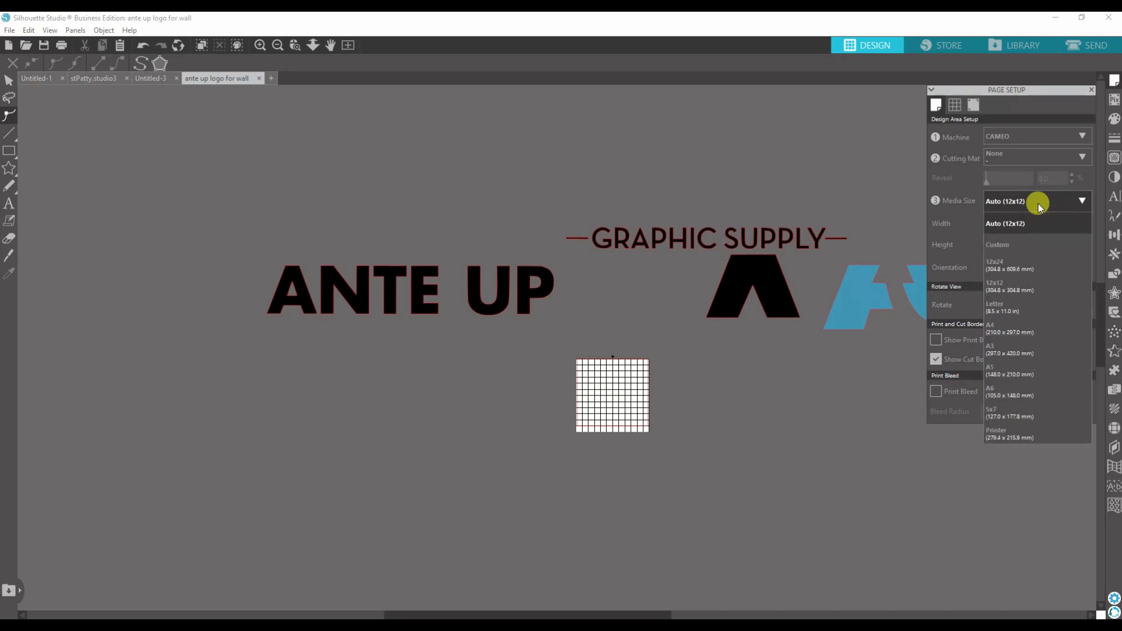
pyautogui.click(1033, 235)
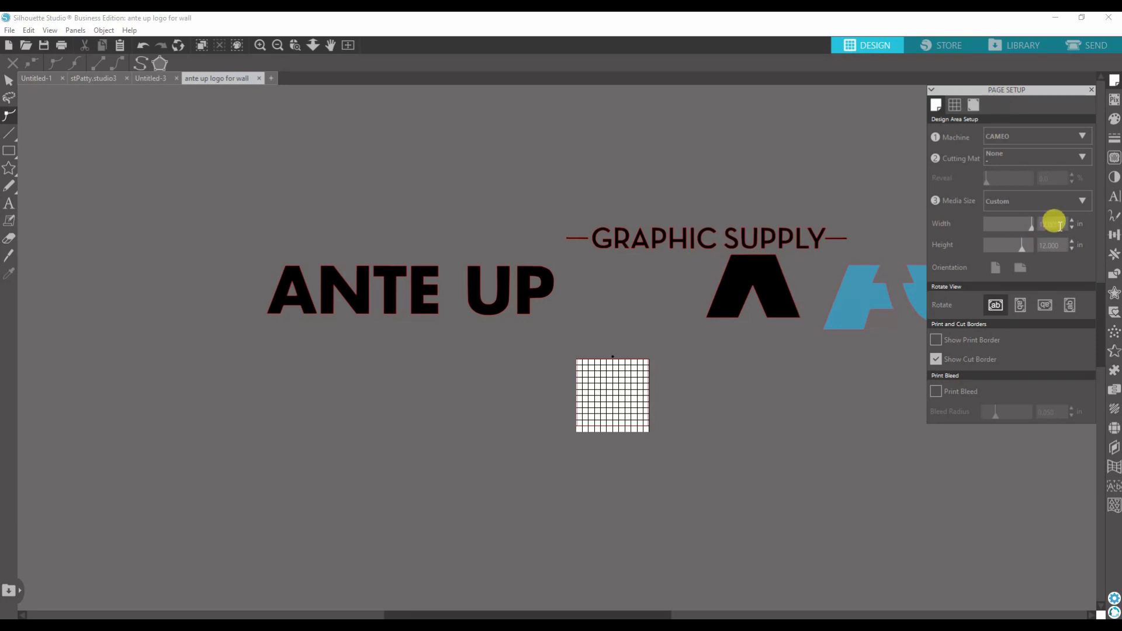
# Enter the custom media dimensions, including the 12 in height
pyautogui.write('12')
pyautogui.press('Return')
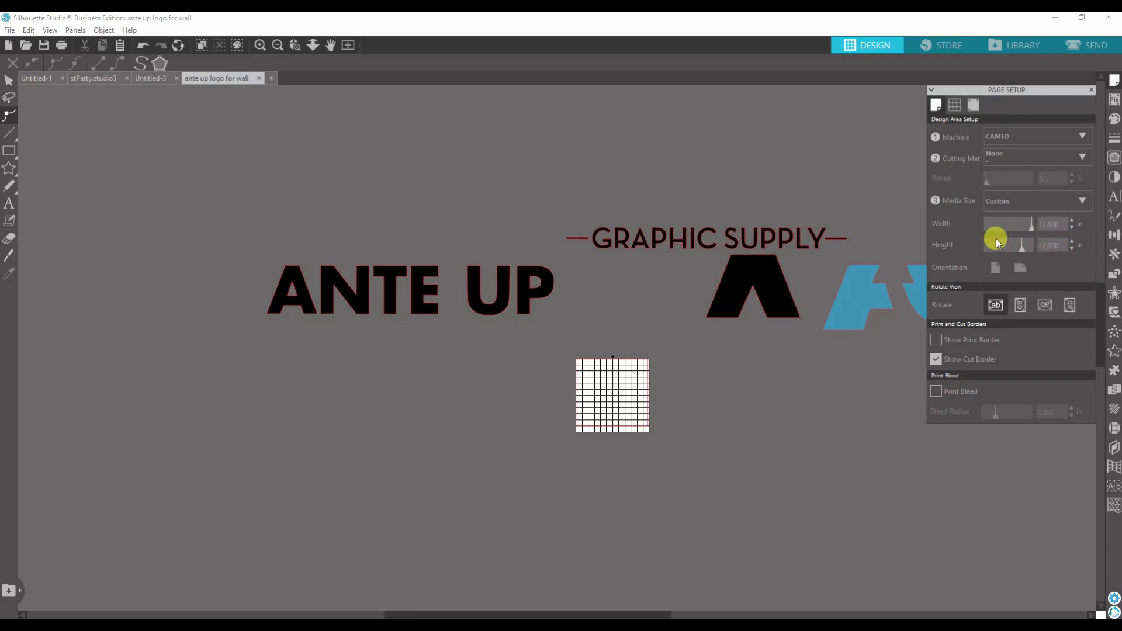
pyautogui.moveTo(1063, 226); pyautogui.dragTo(1012, 216)
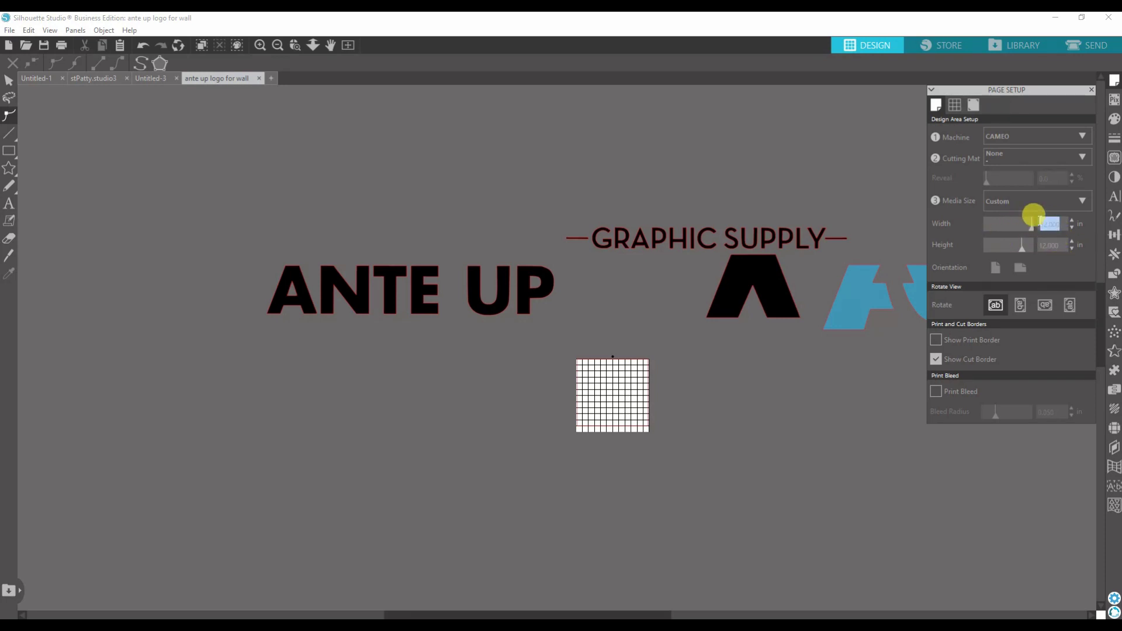
pyautogui.press('BackSpace')
pyautogui.write('60')
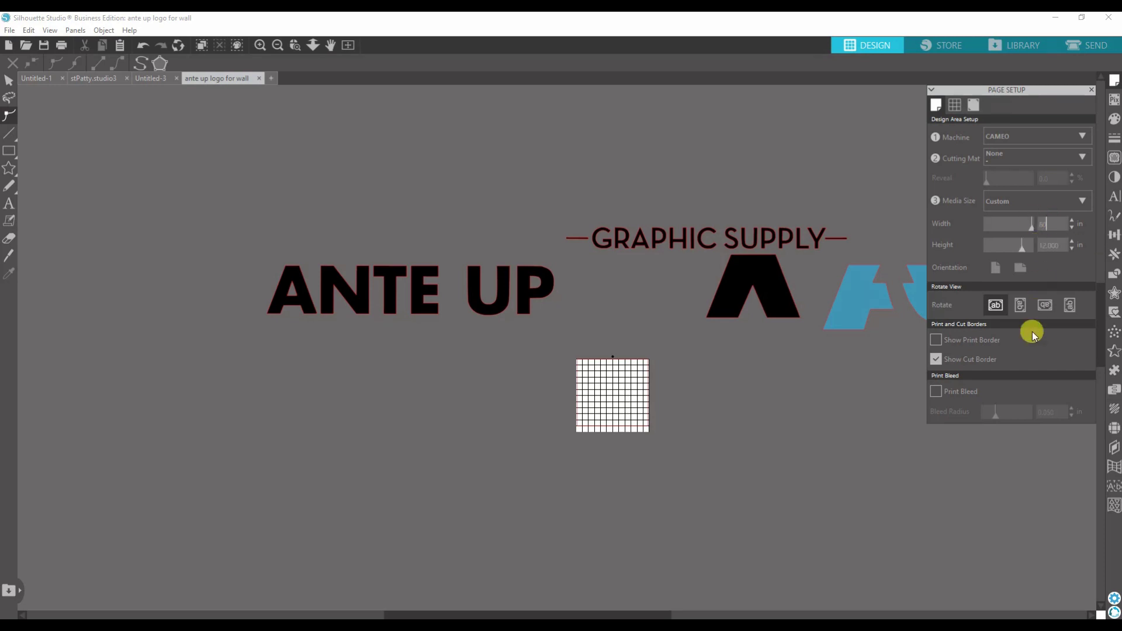
pyautogui.write('60')
pyautogui.press('Return')
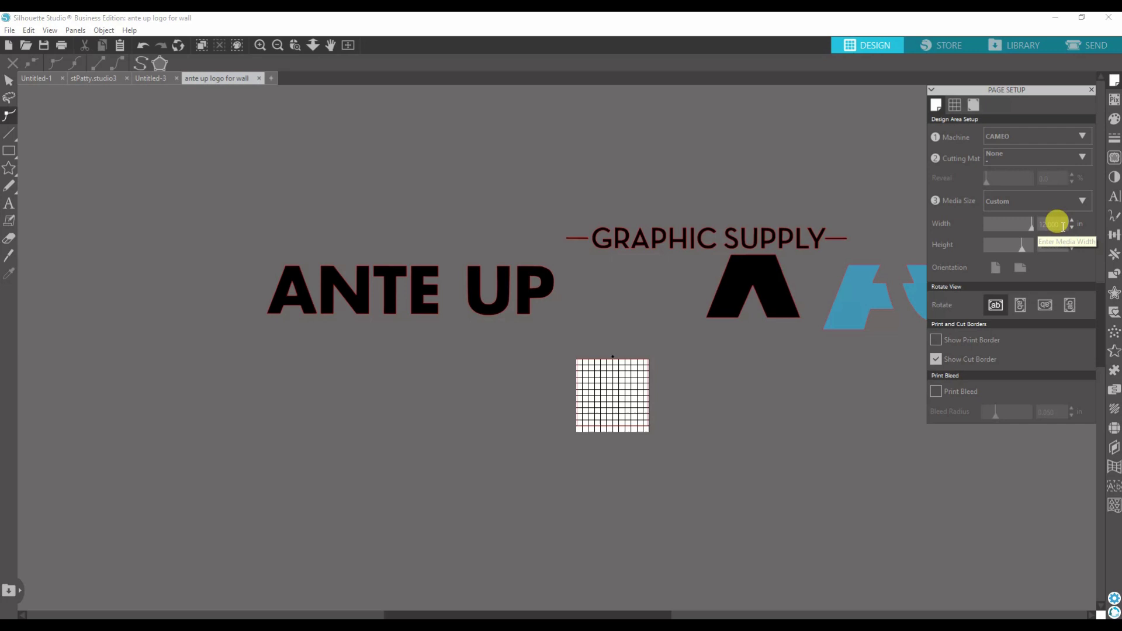
pyautogui.click(1060, 245)
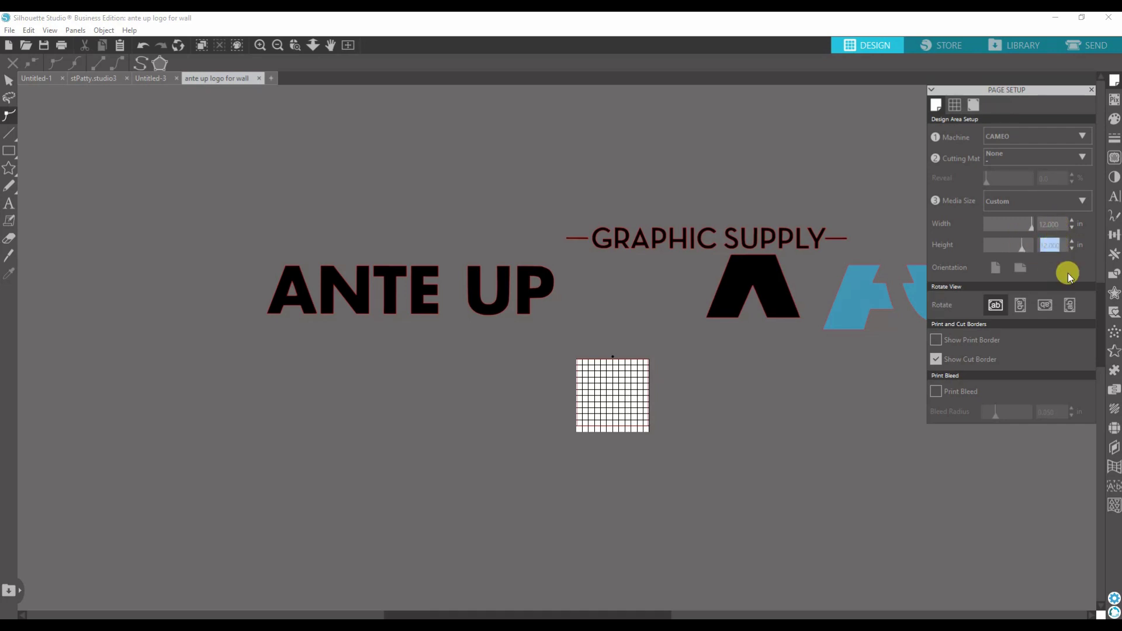
pyautogui.press('Return')
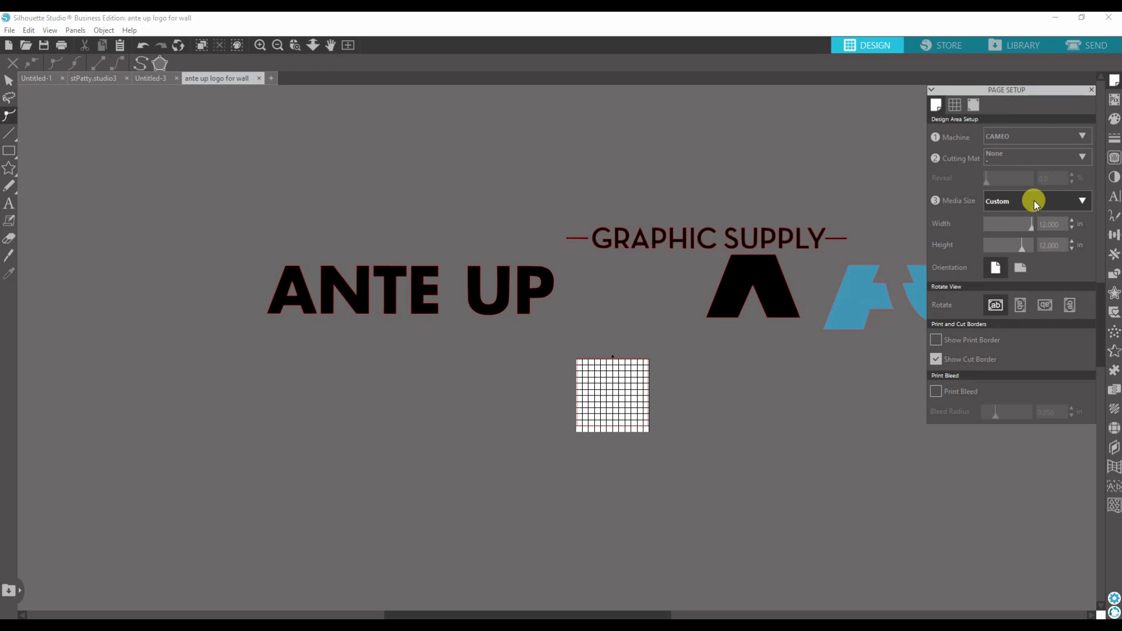
# Switch the media to landscape and set its width to 60 in
pyautogui.click(1050, 245)
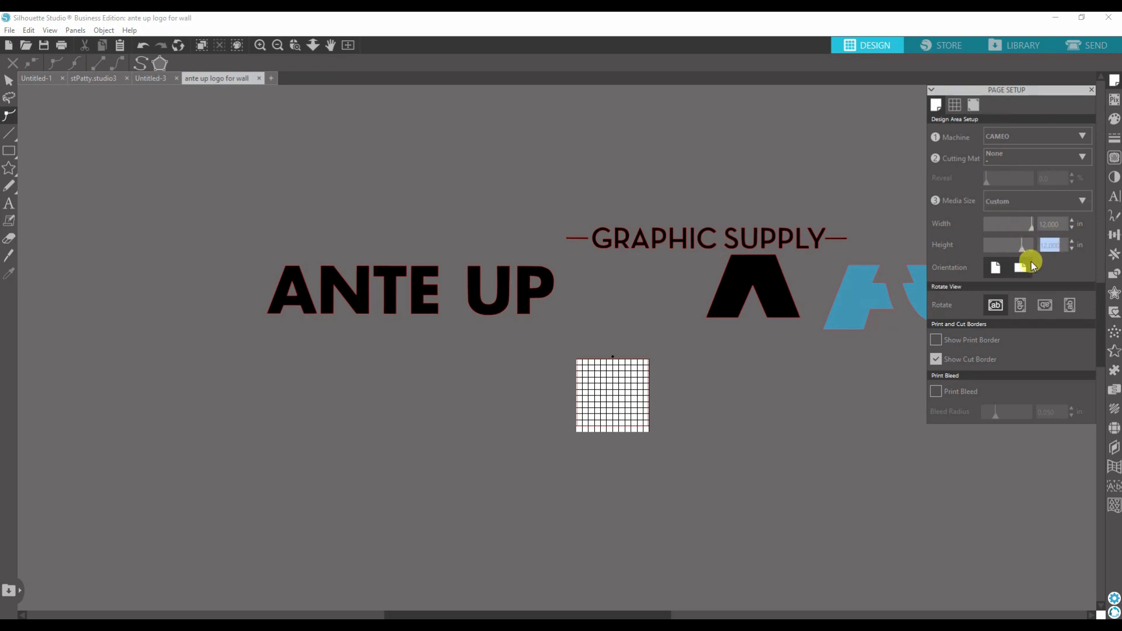
pyautogui.click(1024, 267)
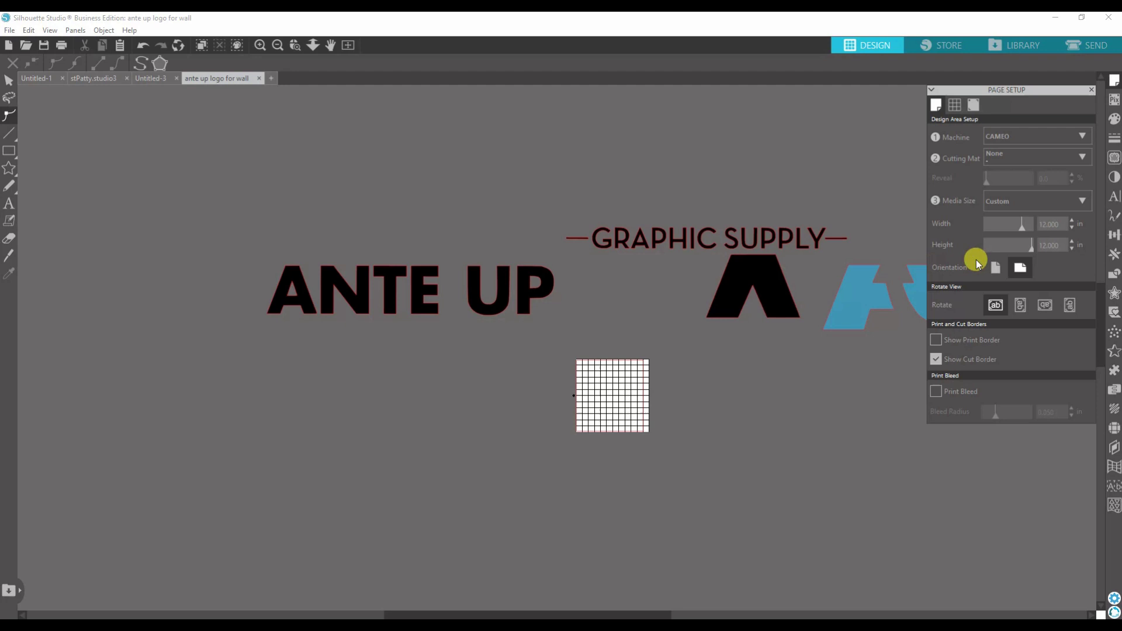
pyautogui.click(1063, 224)
pyautogui.write('60')
pyautogui.press('Return')
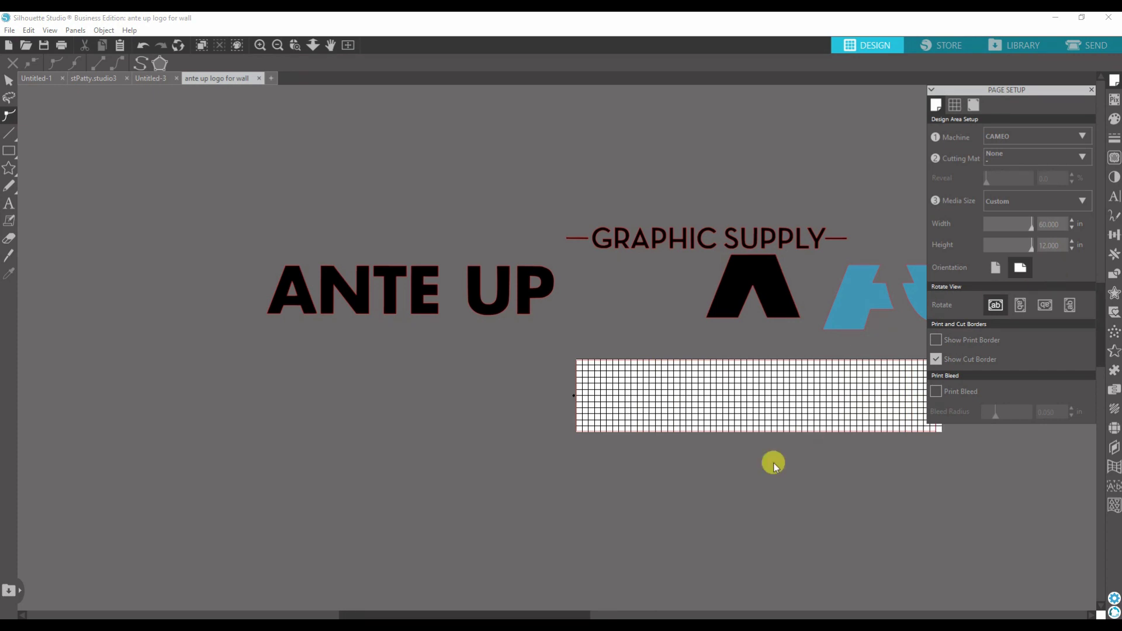
pyautogui.moveTo(566, 610); pyautogui.dragTo(608, 609)
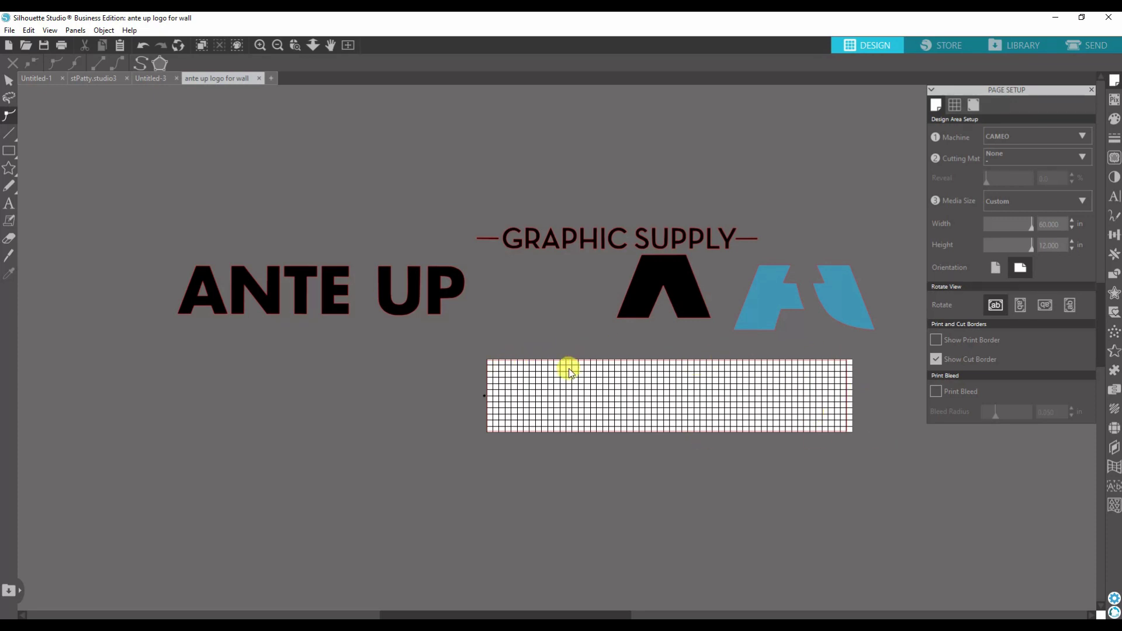
# Drag ANTE UP onto the 60 × 12 in media strip and view it on the Send screen
pyautogui.click(290, 315)
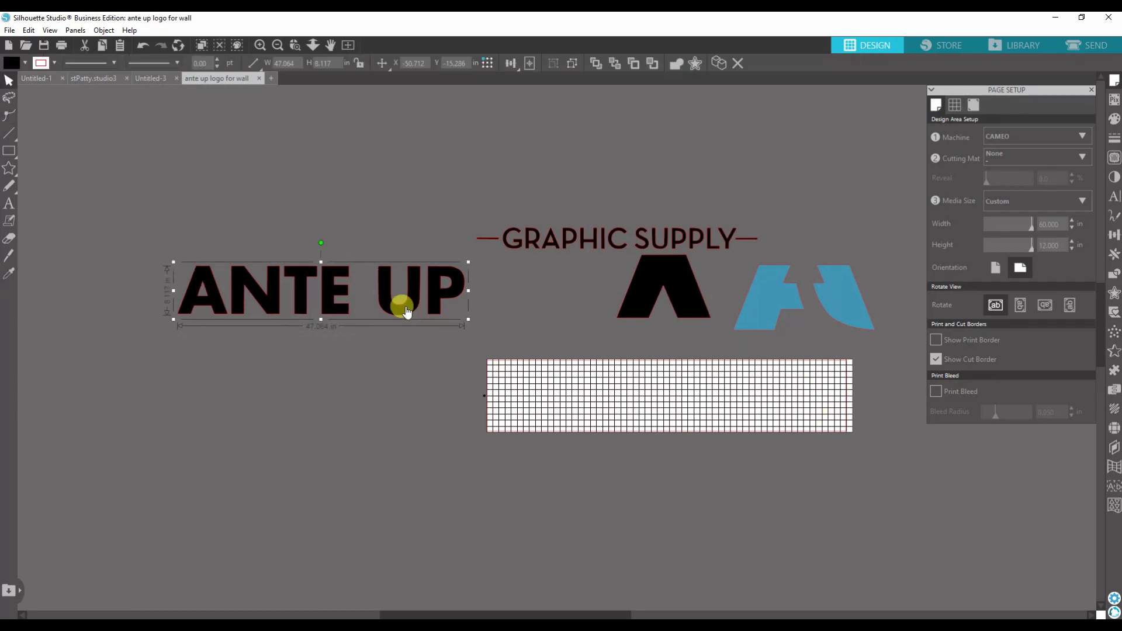
pyautogui.moveTo(401, 306); pyautogui.dragTo(496, 353)
pyautogui.moveTo(714, 415); pyautogui.dragTo(725, 412)
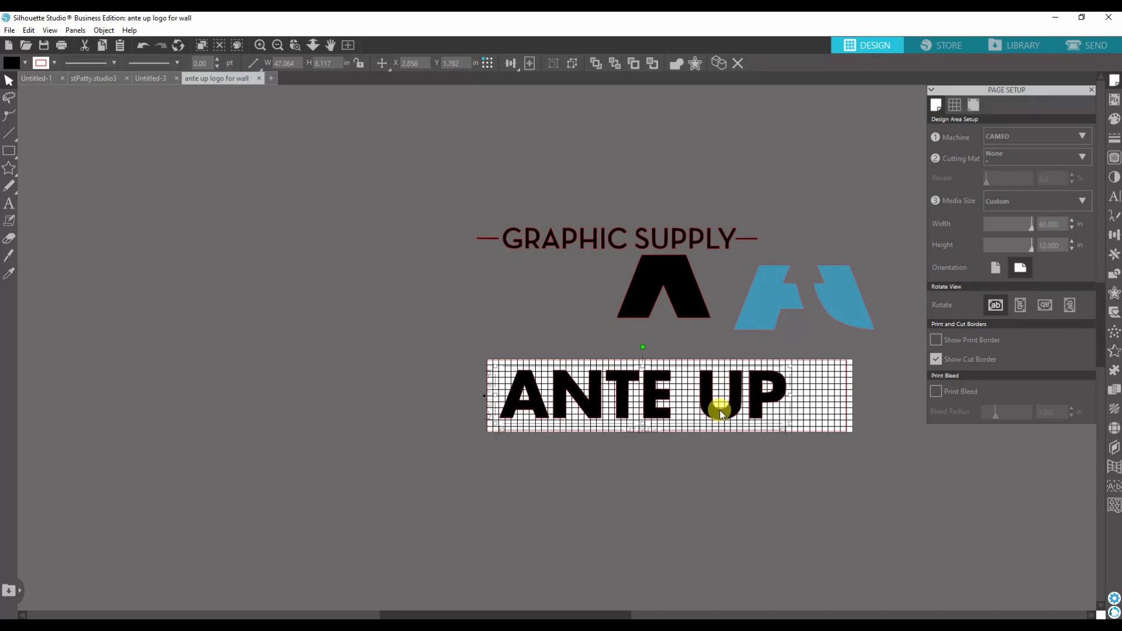
pyautogui.click(649, 473)
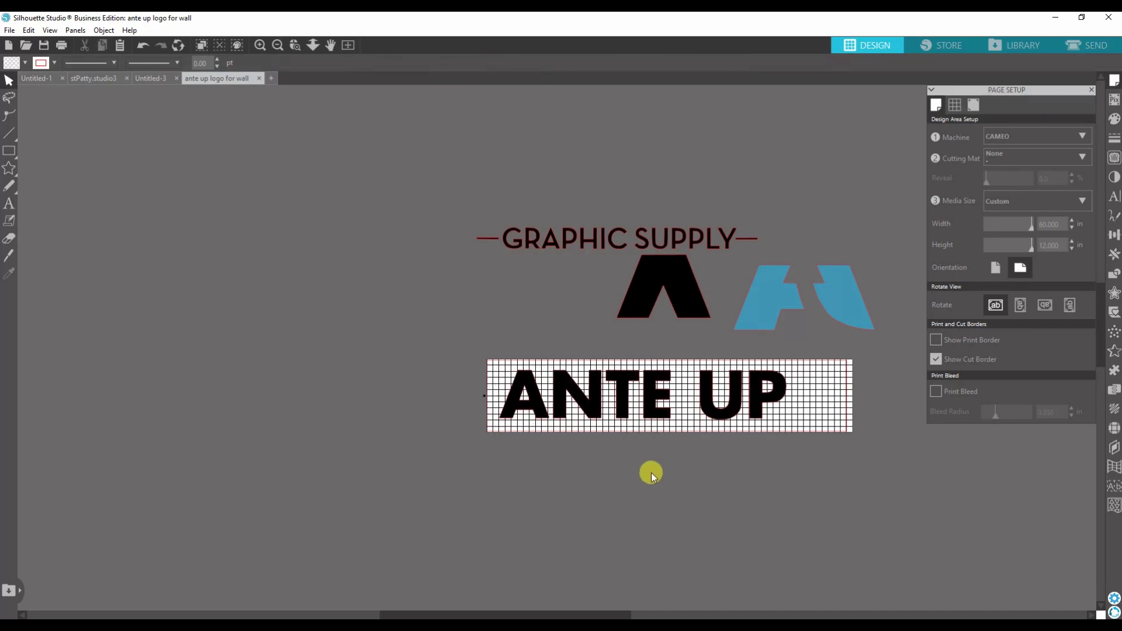
pyautogui.click(1087, 47)
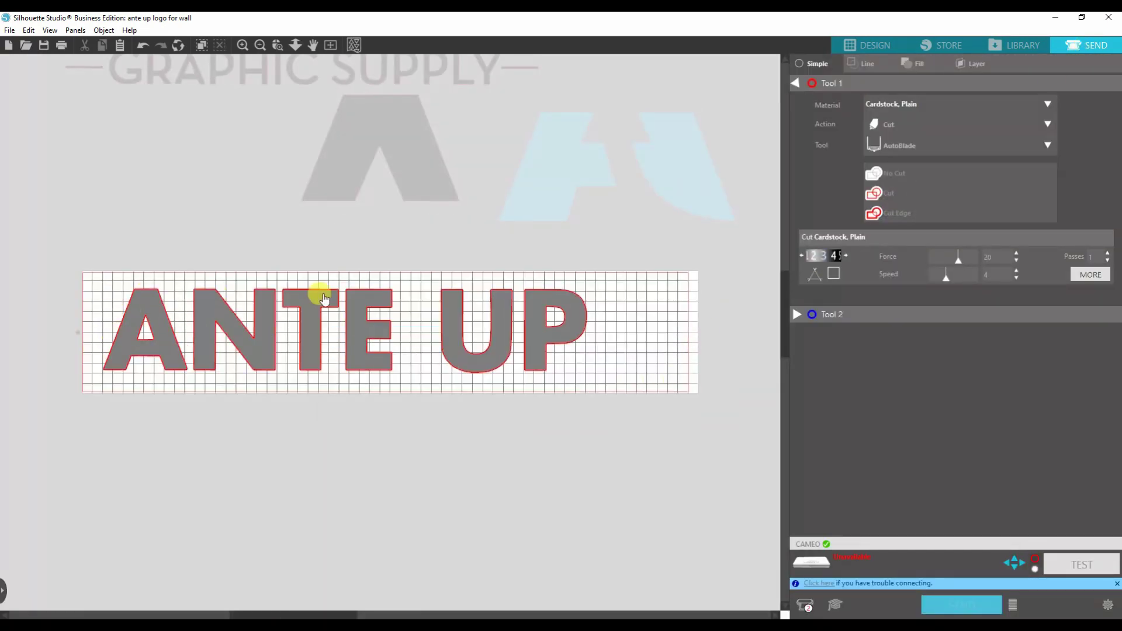
# Back in Design view, move ANTE UP and GRAPHIC SUPPLY off the media area
pyautogui.click(864, 47)
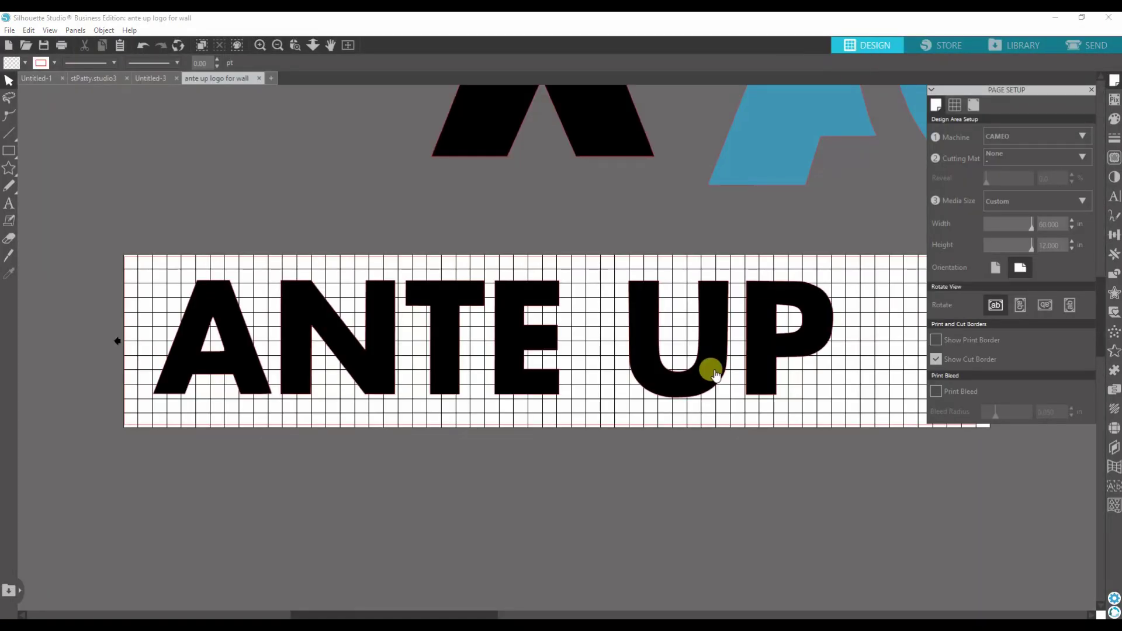
pyautogui.scroll(1, 716, 373)
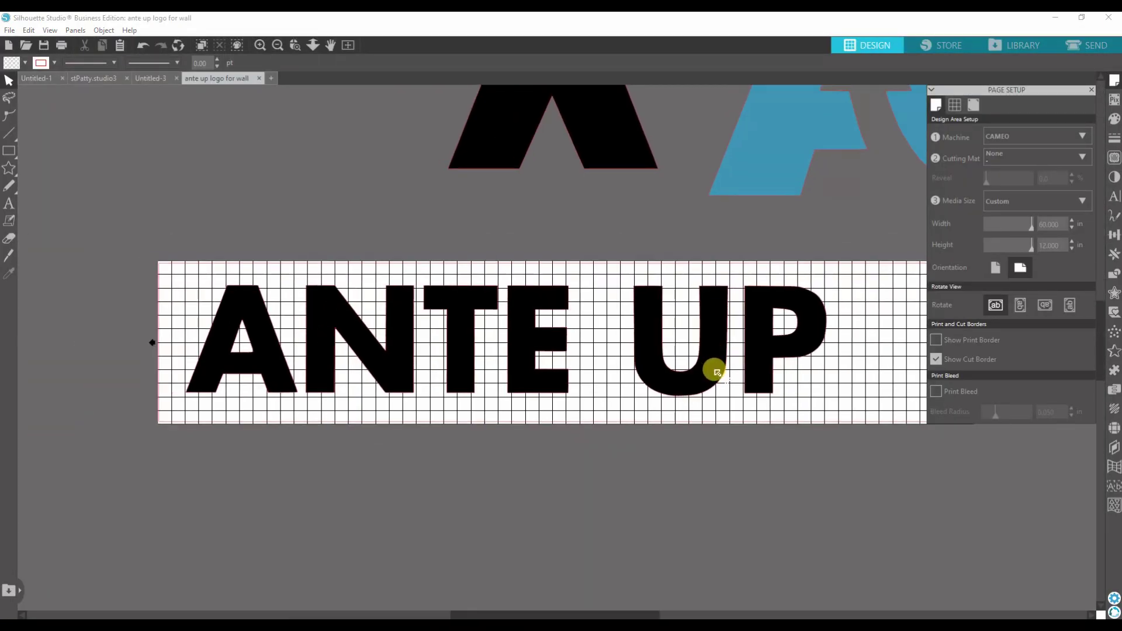
pyautogui.scroll(-2, 716, 373)
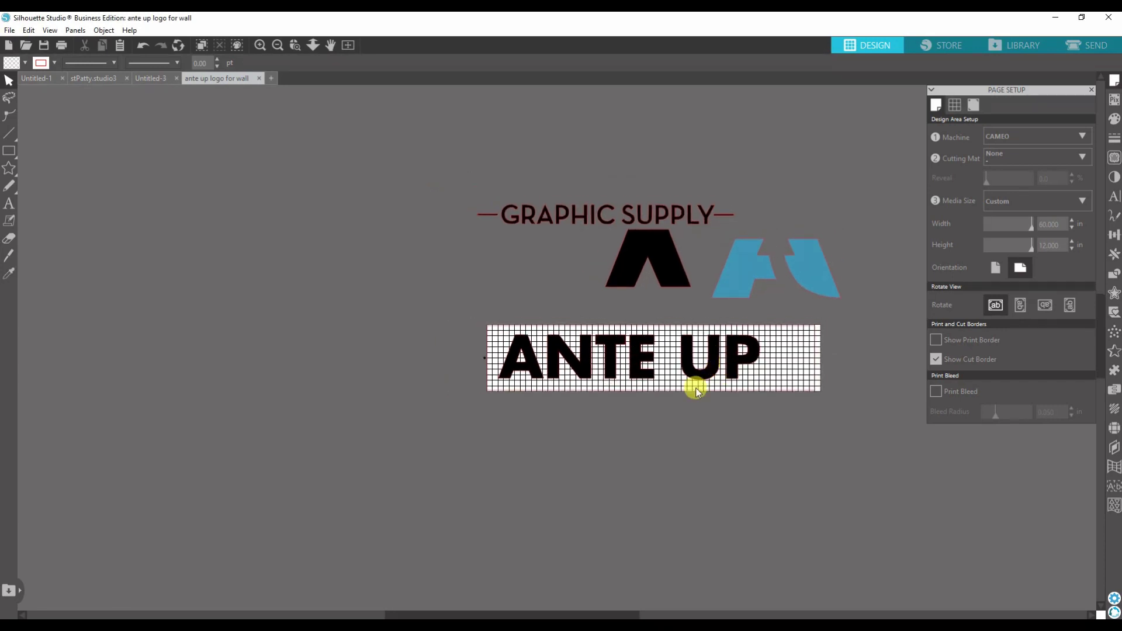
pyautogui.moveTo(696, 390); pyautogui.dragTo(424, 489)
pyautogui.moveTo(443, 170); pyautogui.dragTo(716, 377)
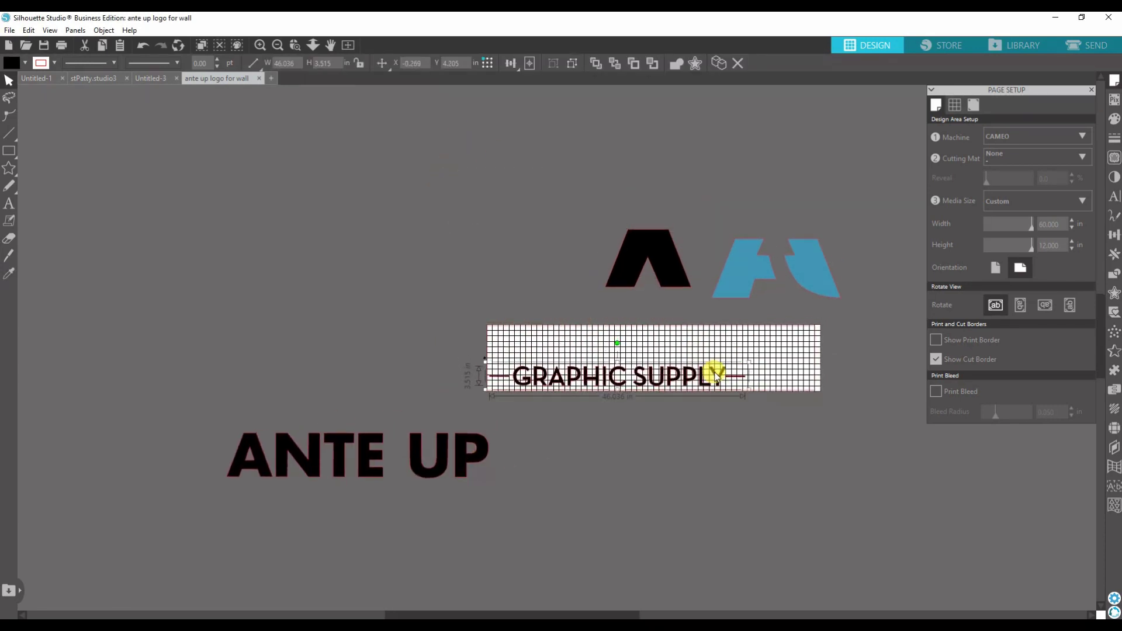
pyautogui.moveTo(473, 461); pyautogui.dragTo(346, 270)
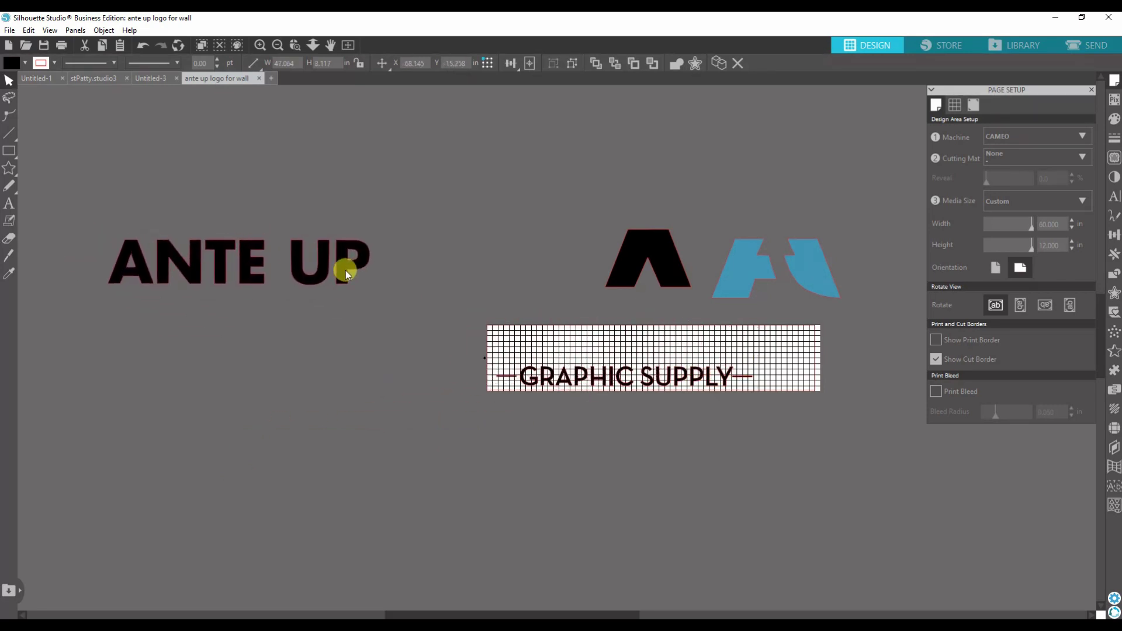
pyautogui.click(586, 374)
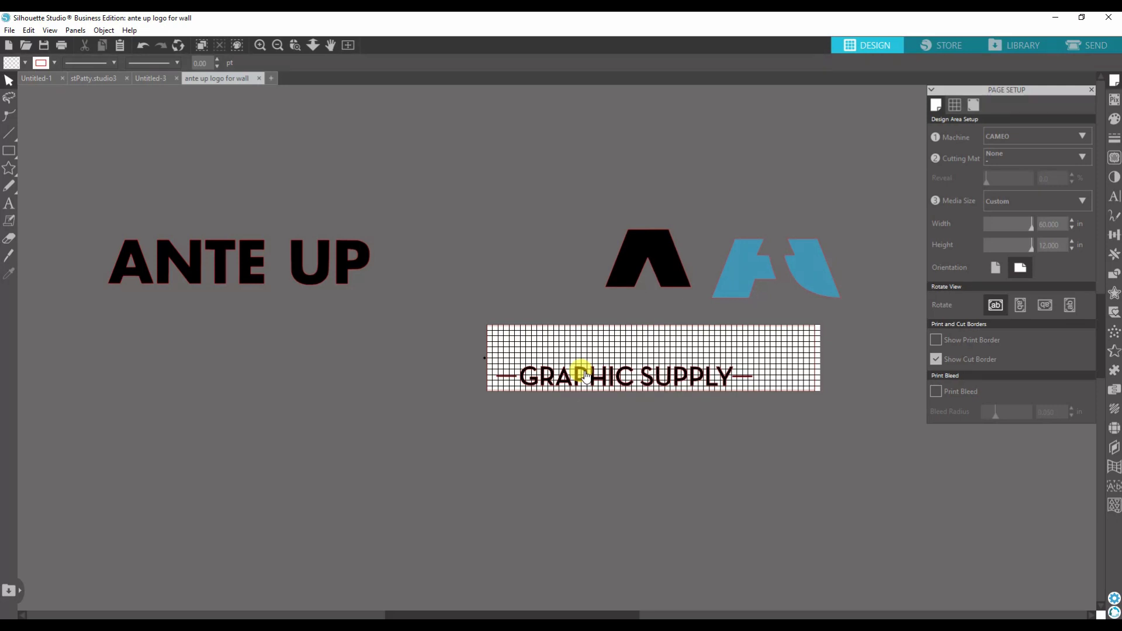
pyautogui.moveTo(589, 376); pyautogui.dragTo(201, 333)
pyautogui.moveTo(654, 286); pyautogui.dragTo(559, 367)
# Place the blue A piece on the media and fill both A logo pieces black
pyautogui.moveTo(814, 251); pyautogui.dragTo(693, 348)
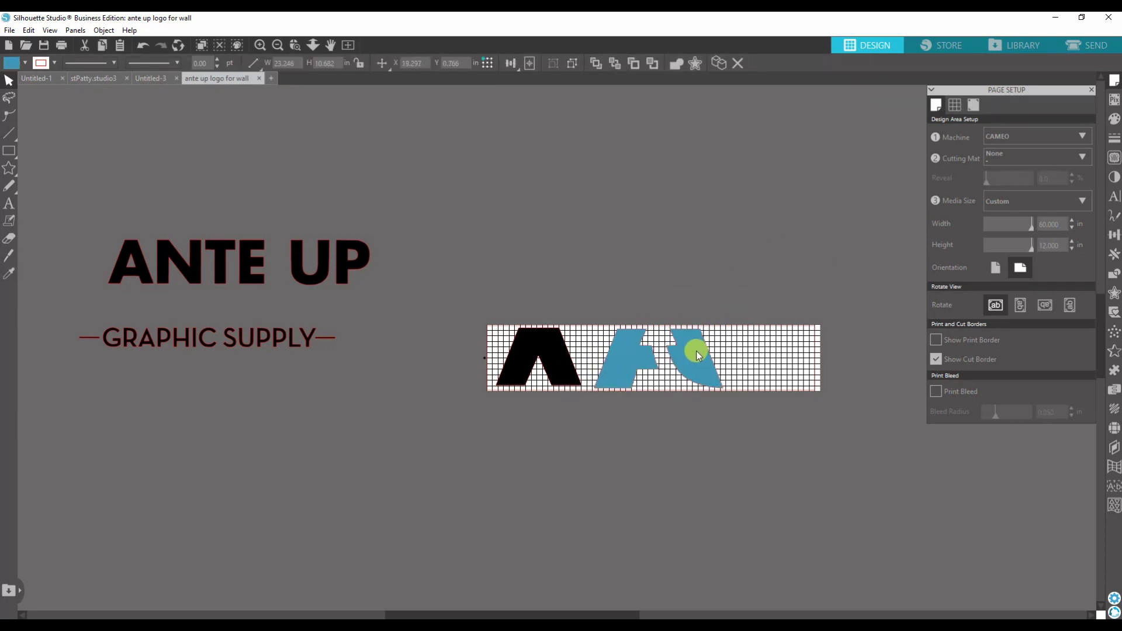
pyautogui.click(808, 415)
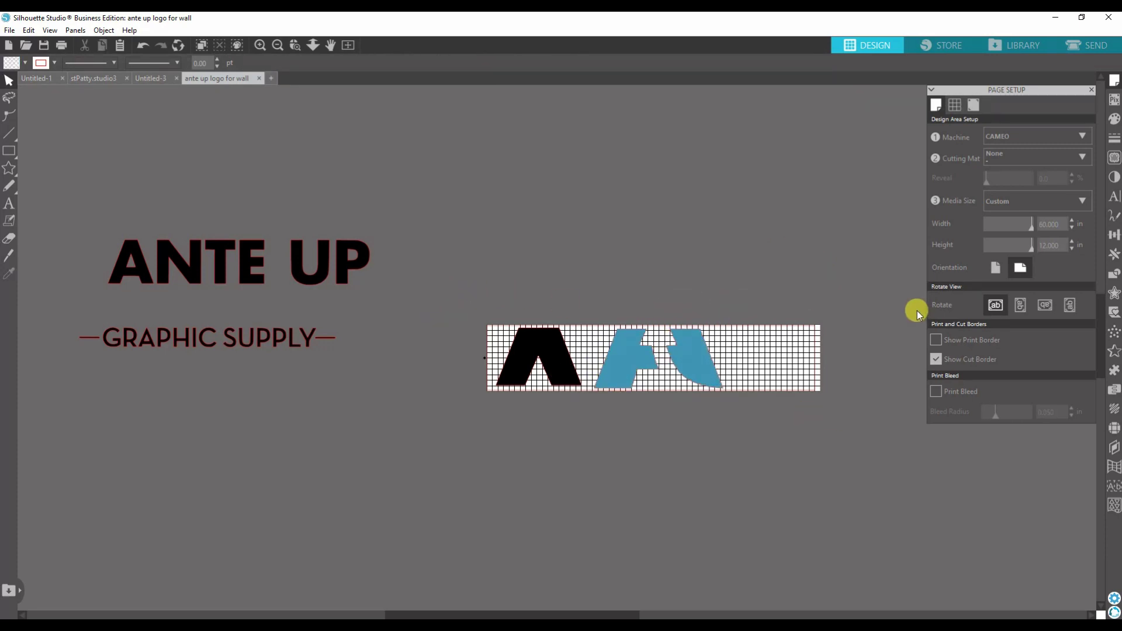
pyautogui.moveTo(472, 303); pyautogui.dragTo(622, 325)
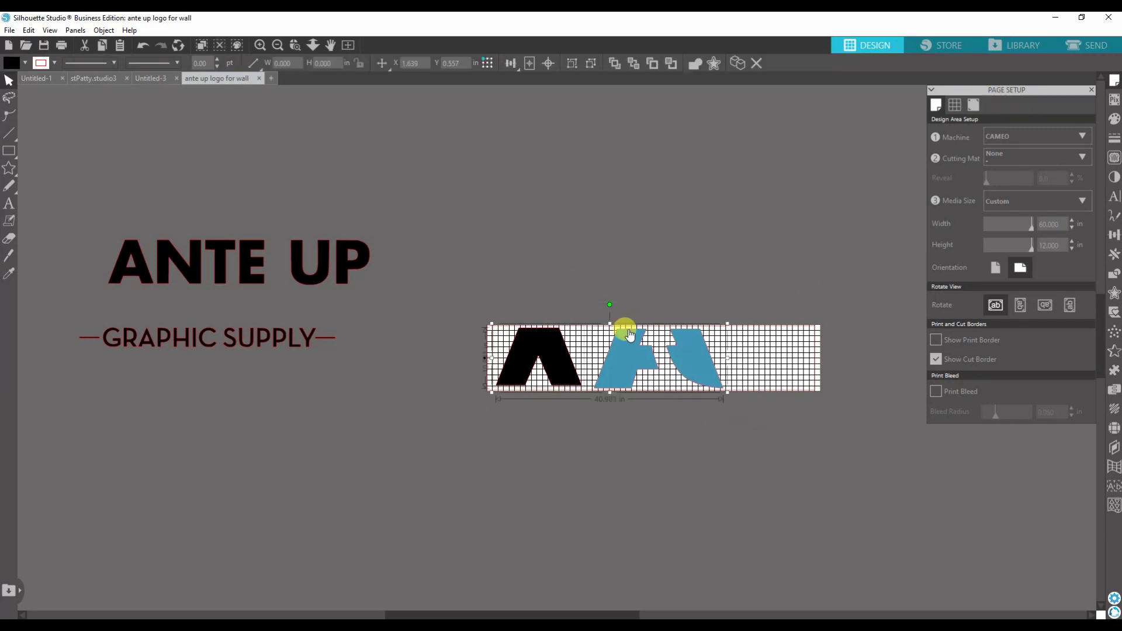
pyautogui.click(22, 66)
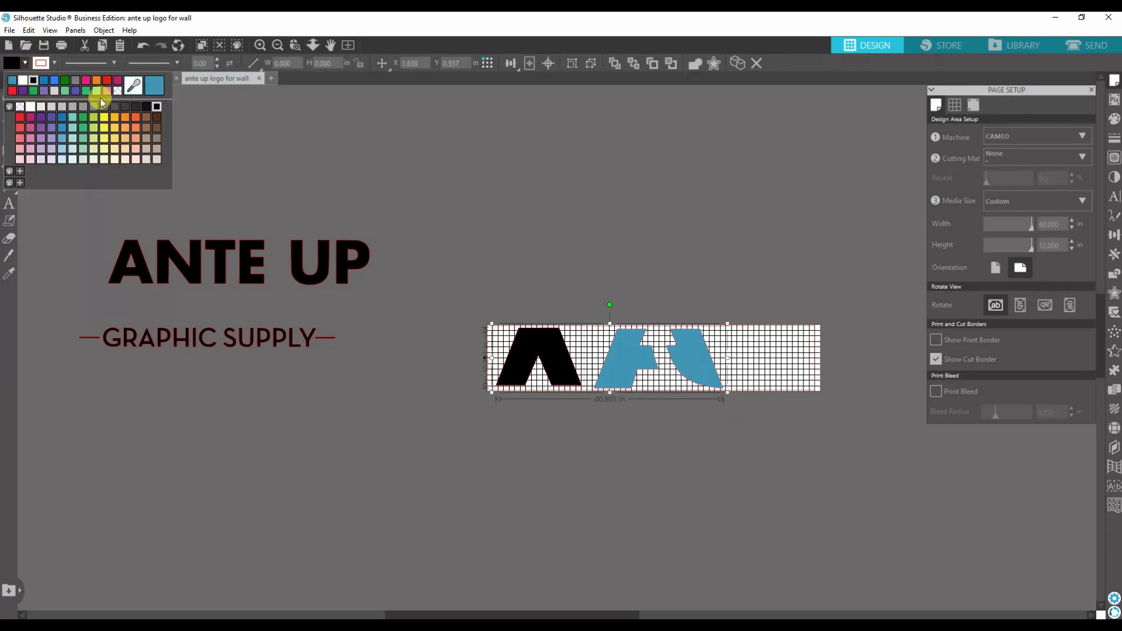
pyautogui.click(156, 104)
pyautogui.click(508, 206)
pyautogui.click(594, 352)
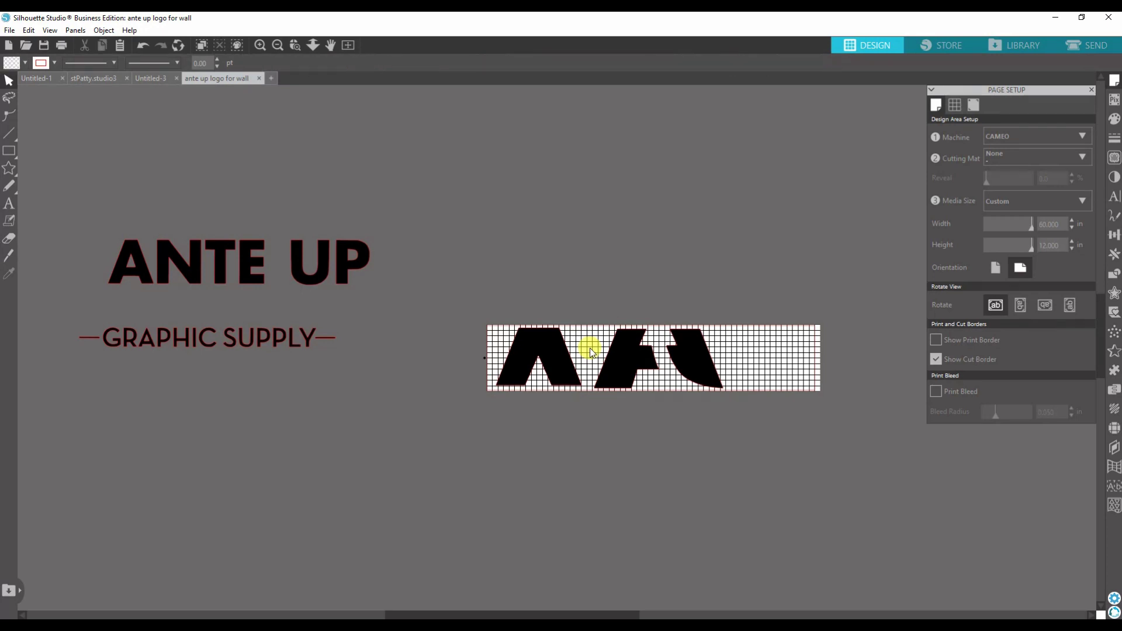